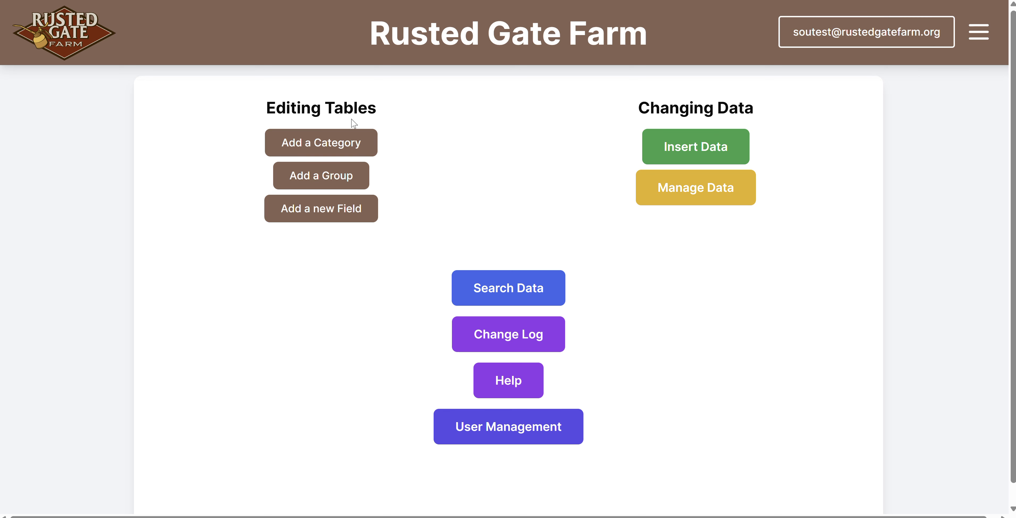
Step: Open the form for adding a category and view its help tip
{"action": "left_click", "coordinate": [373, 141]}
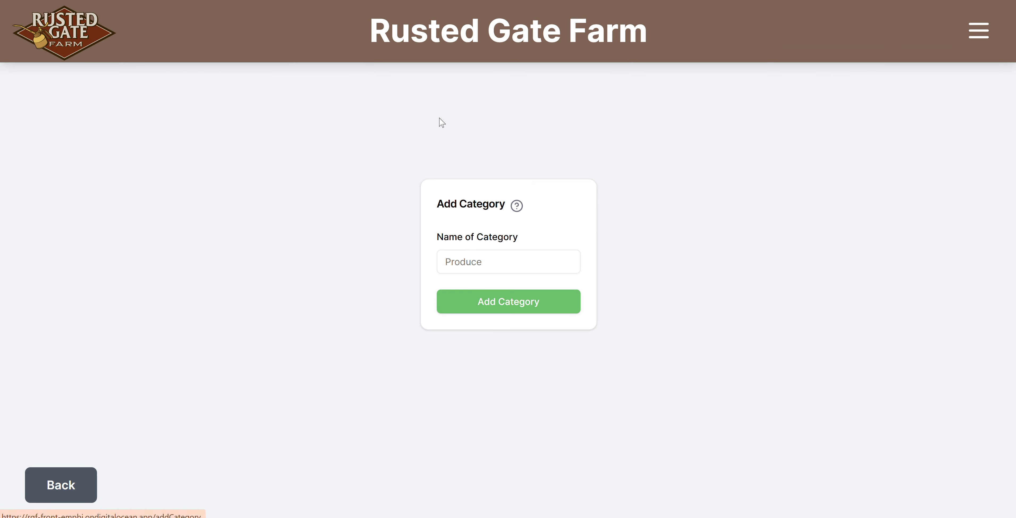
{"action": "mouse_move", "coordinate": [558, 230]}
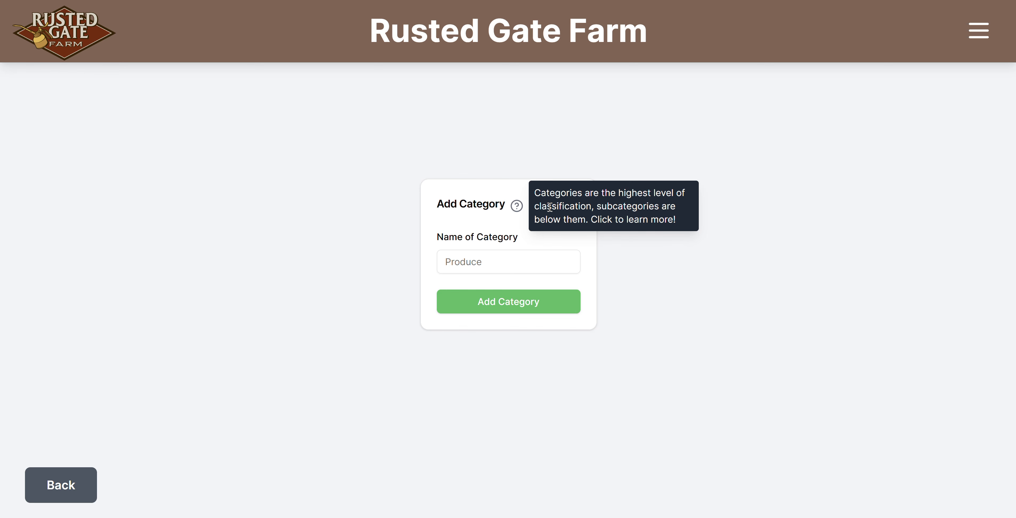
{"action": "left_click", "coordinate": [485, 262]}
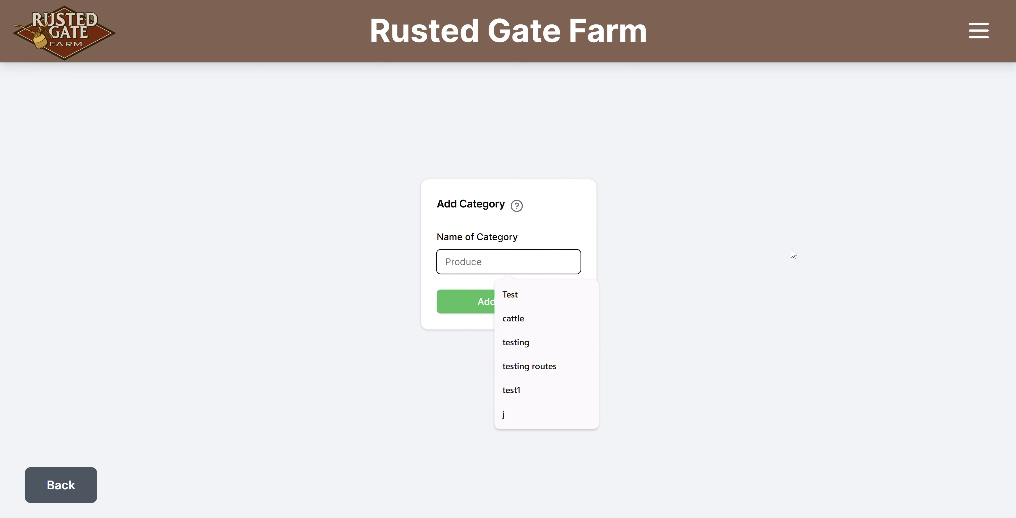
Step: Try to add a category named "cattle", and clear the name
{"action": "type", "text": "cattle"}
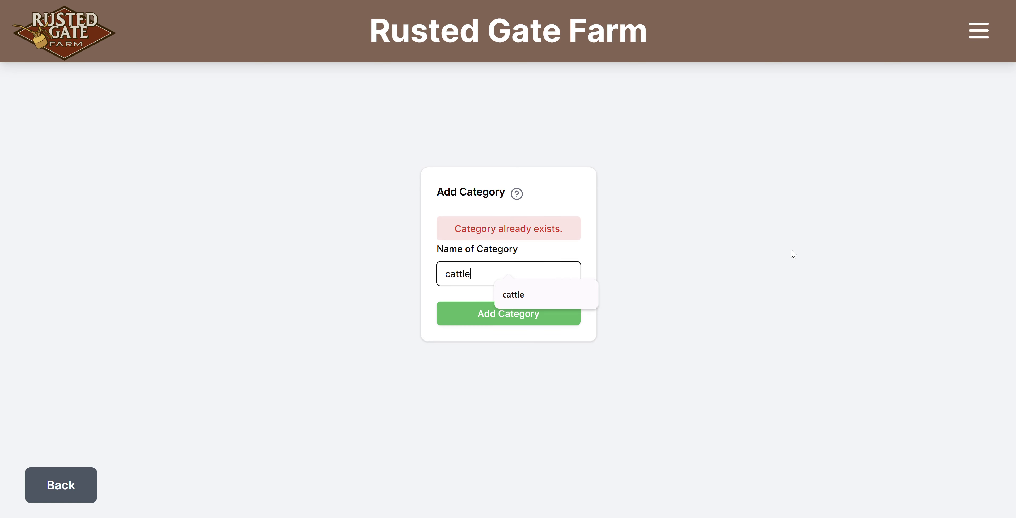
{"action": "key", "text": "BackSpace"}
{"action": "key", "text": "BackSpace"}
{"action": "key", "text": "BackSpace"}
{"action": "key", "text": "BackSpace"}
{"action": "key", "text": "BackSpace"}
{"action": "key", "text": "BackSpace"}
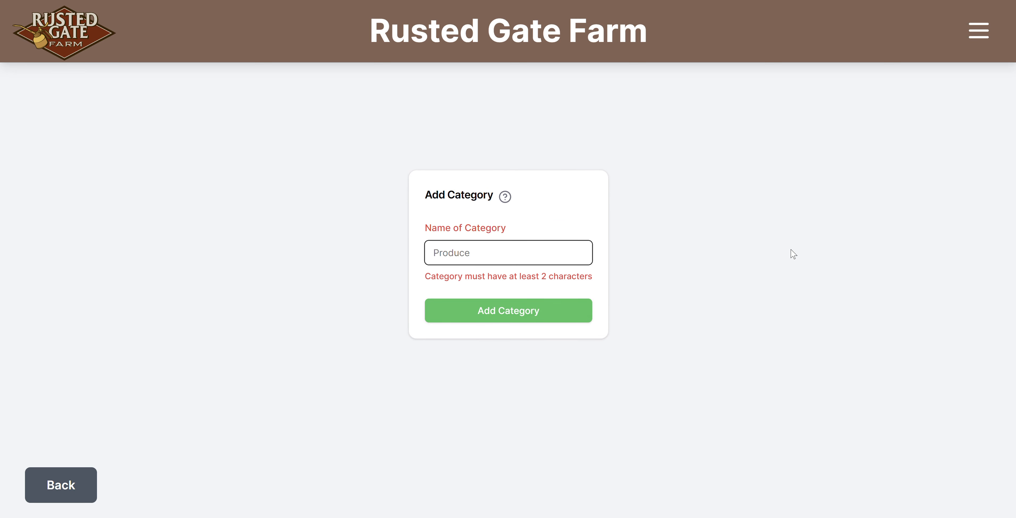
Step: Add a category named "Test" and return to the home page
{"action": "type", "text": "Test"}
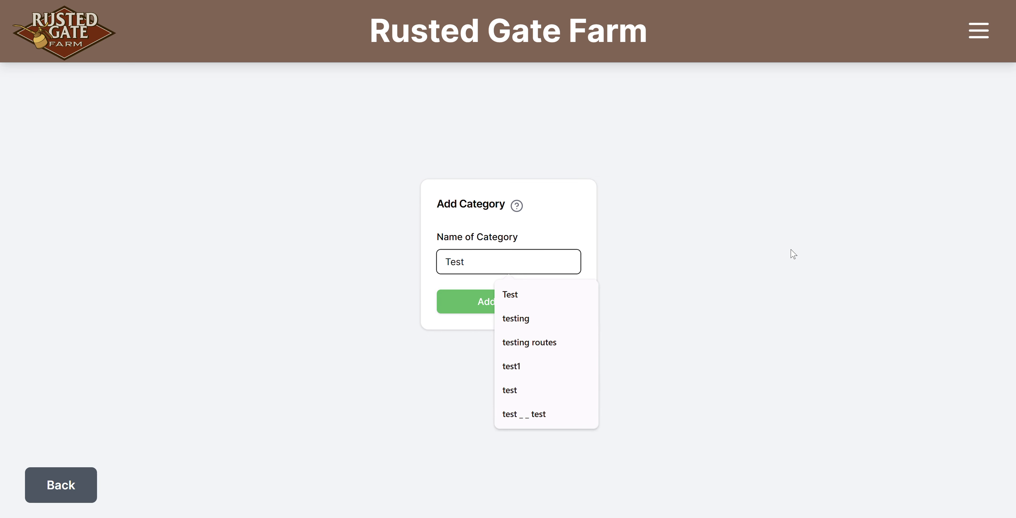
{"action": "key", "text": "Return"}
{"action": "left_click", "coordinate": [289, 218]}
{"action": "left_click", "coordinate": [58, 481]}
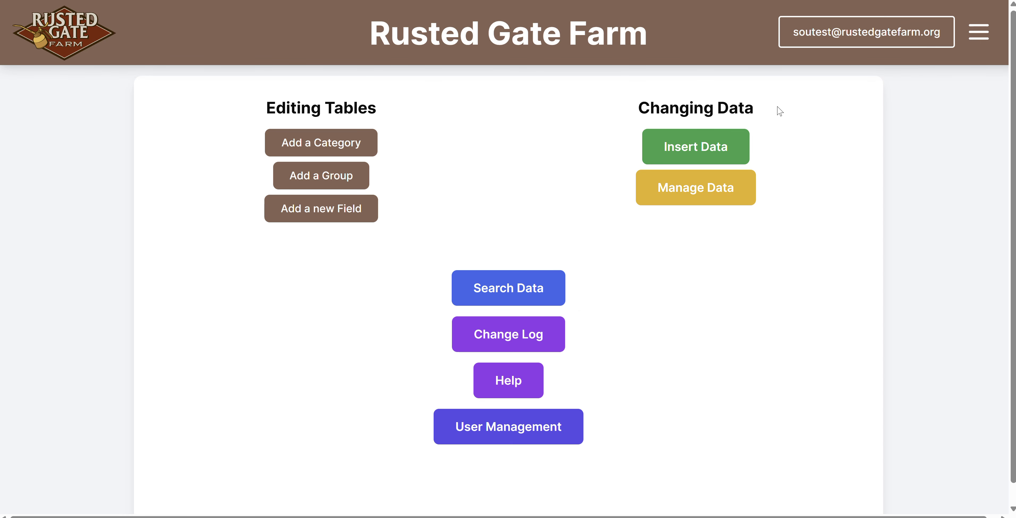
Step: Open the form for adding a group and view its help tip
{"action": "left_click", "coordinate": [978, 32]}
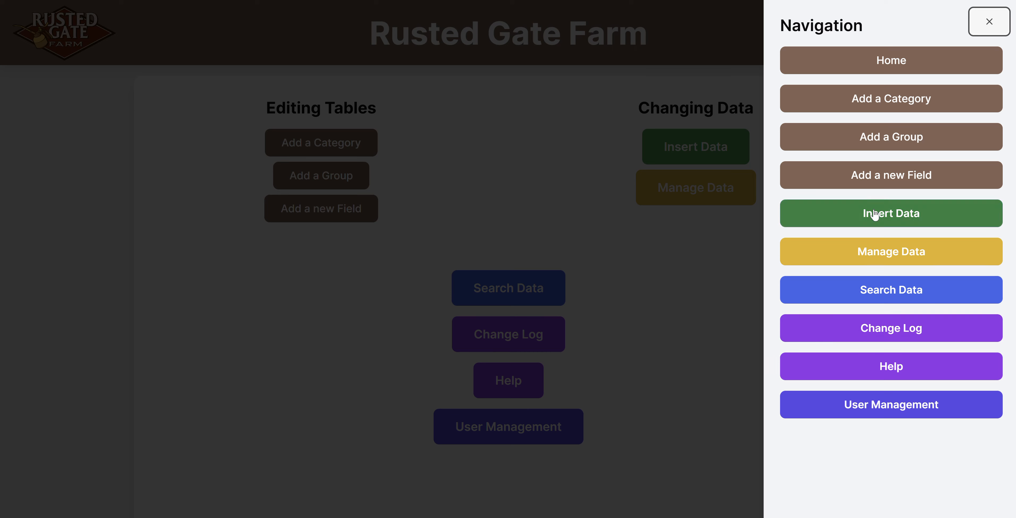
{"action": "left_click", "coordinate": [866, 136]}
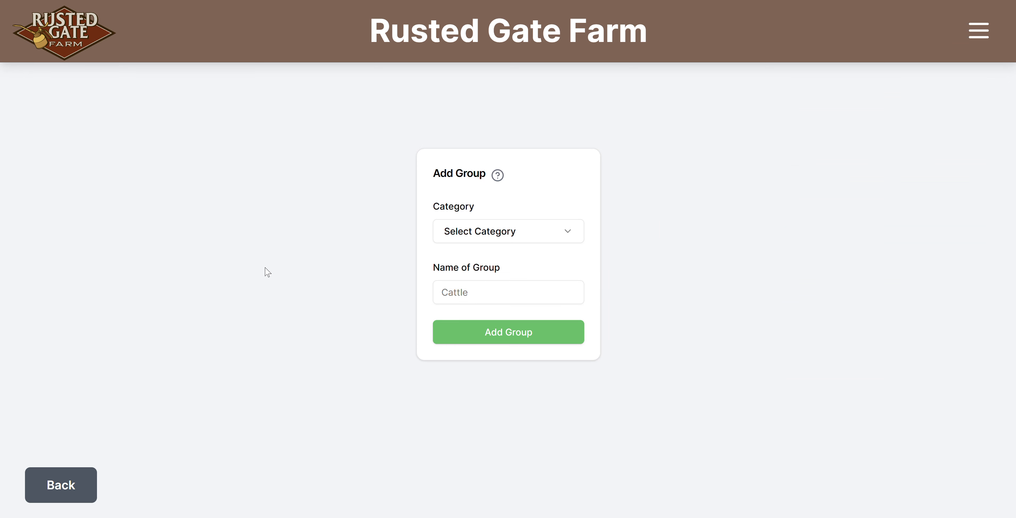
{"action": "mouse_move", "coordinate": [497, 175]}
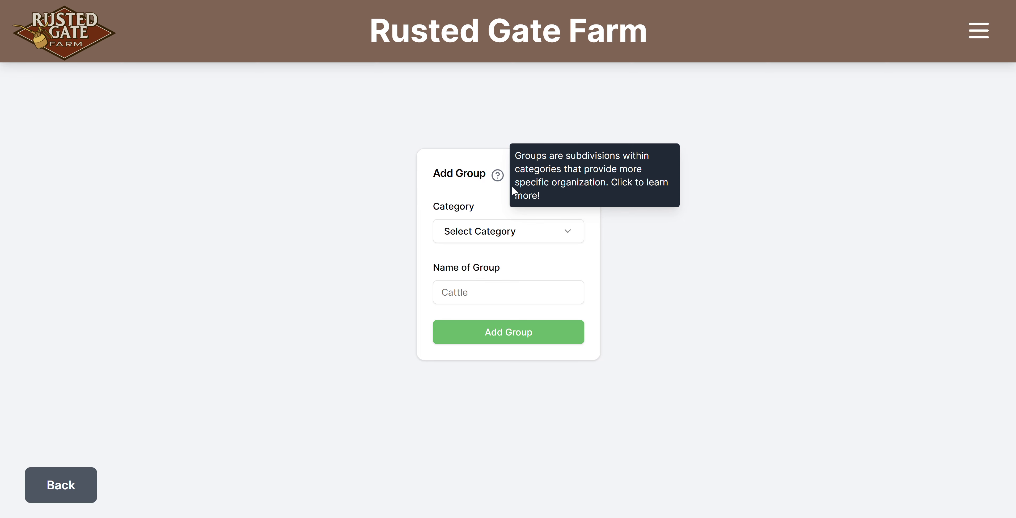
Step: Choose Produce as the category of the new group
{"action": "left_click", "coordinate": [527, 231]}
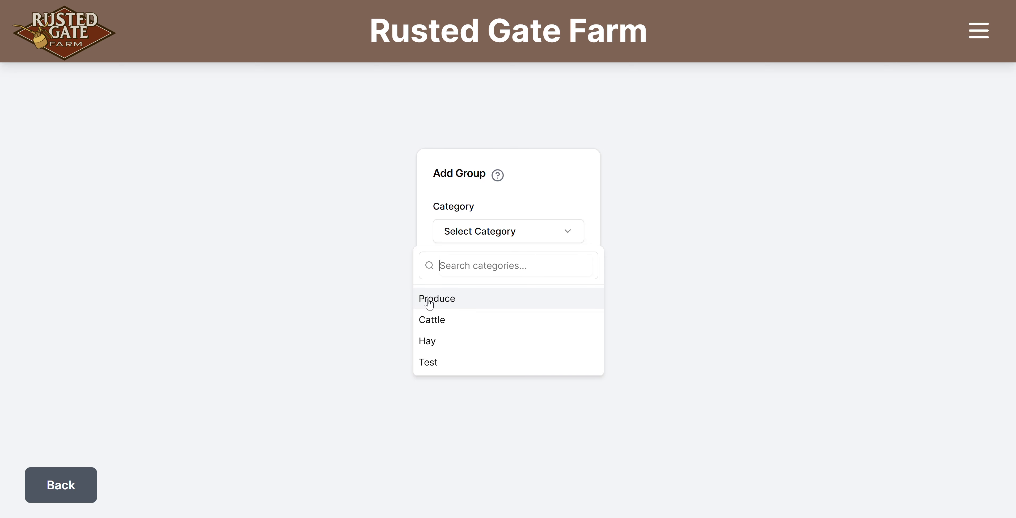
{"action": "left_click", "coordinate": [441, 306]}
{"action": "left_click", "coordinate": [541, 301]}
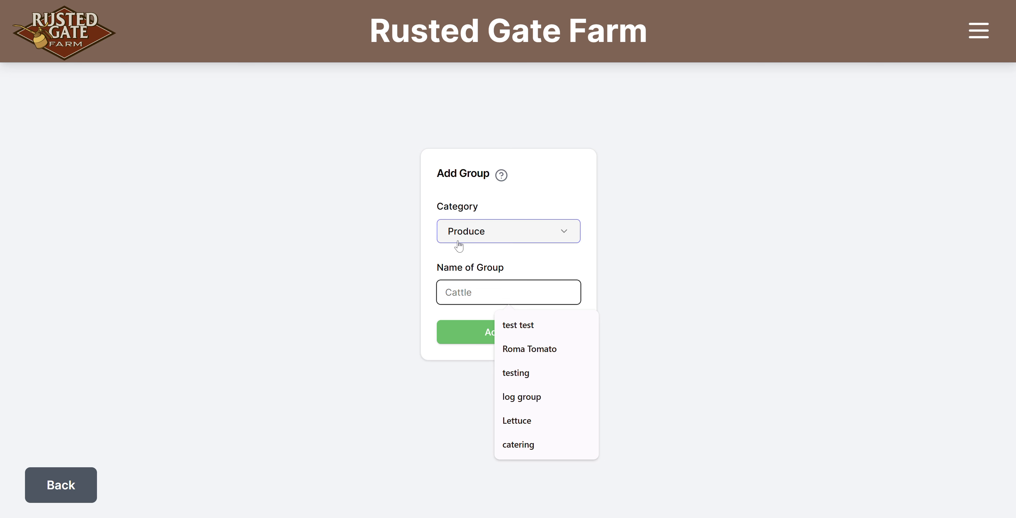
Step: Add a group named "test group" to the Test category
{"action": "left_click", "coordinate": [448, 231]}
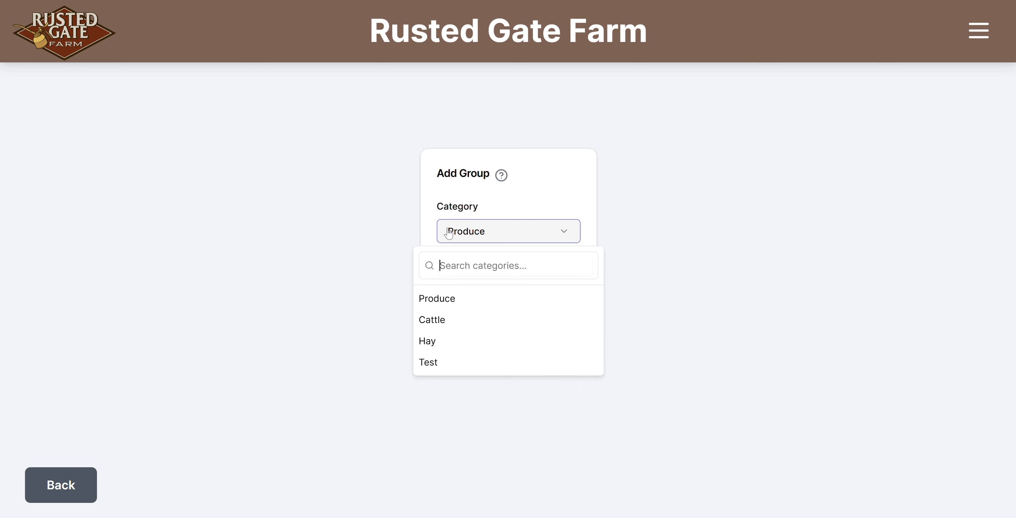
{"action": "left_click", "coordinate": [434, 368]}
{"action": "left_click", "coordinate": [448, 294]}
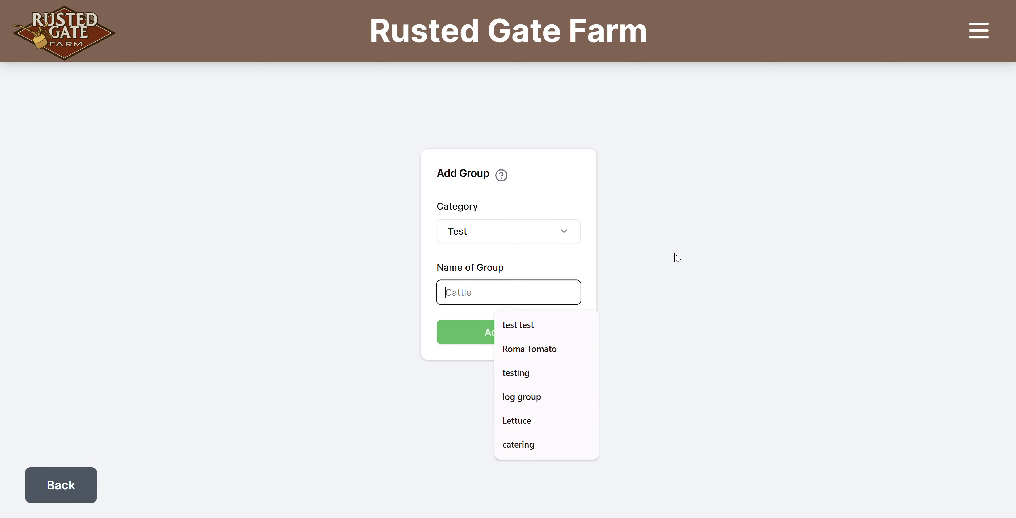
{"action": "type", "text": "test group"}
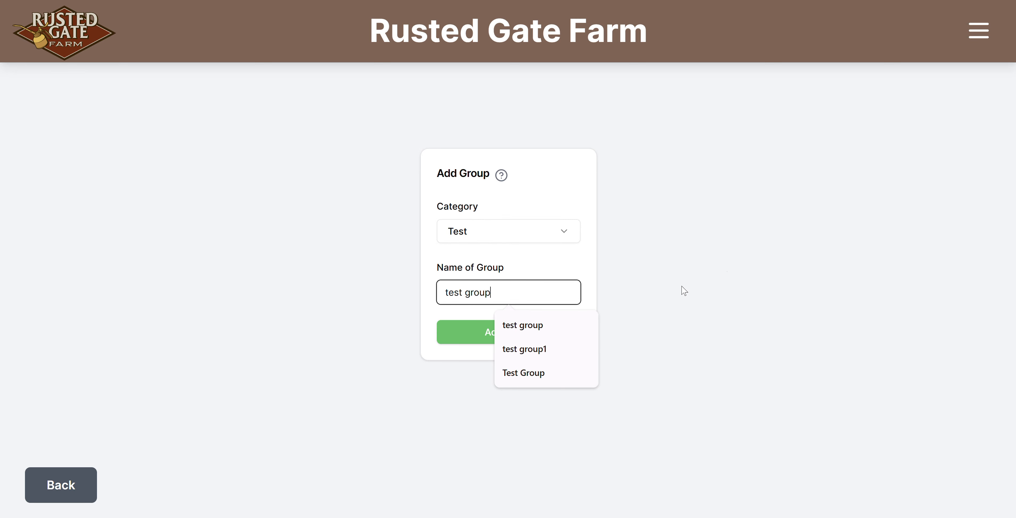
{"action": "left_click", "coordinate": [479, 333]}
Step: Add another group named "test" to the Test category
{"action": "left_click", "coordinate": [491, 309]}
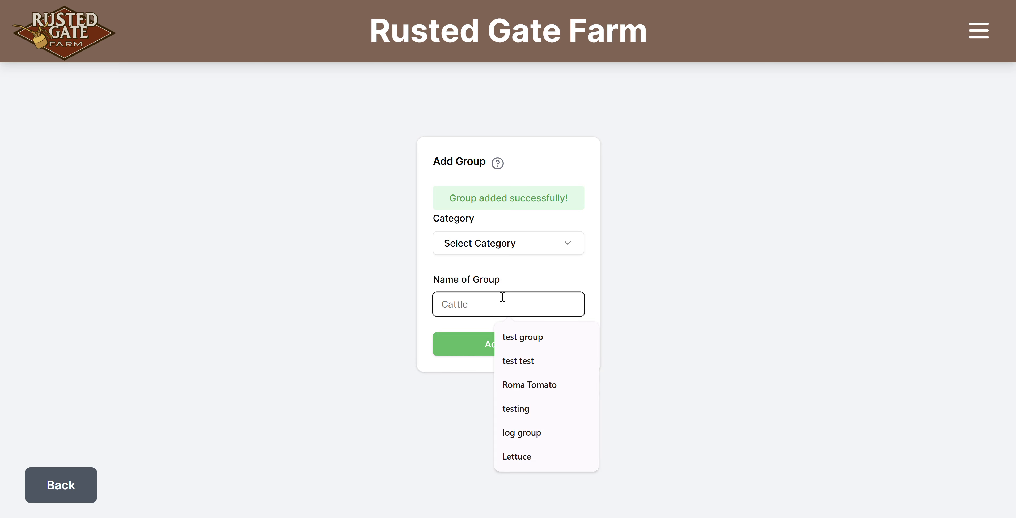
{"action": "type", "text": "test"}
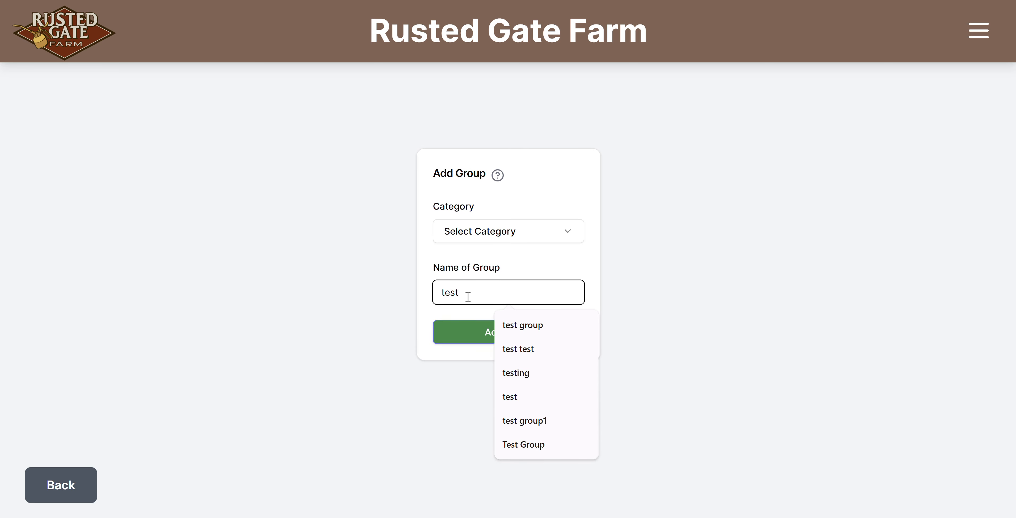
{"action": "left_click", "coordinate": [496, 236]}
{"action": "left_click", "coordinate": [437, 361]}
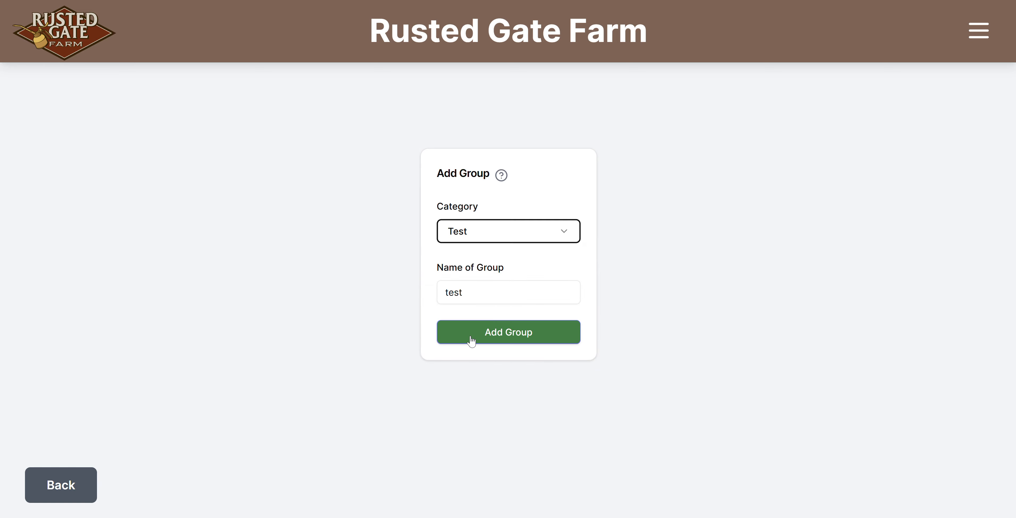
{"action": "left_click", "coordinate": [471, 339]}
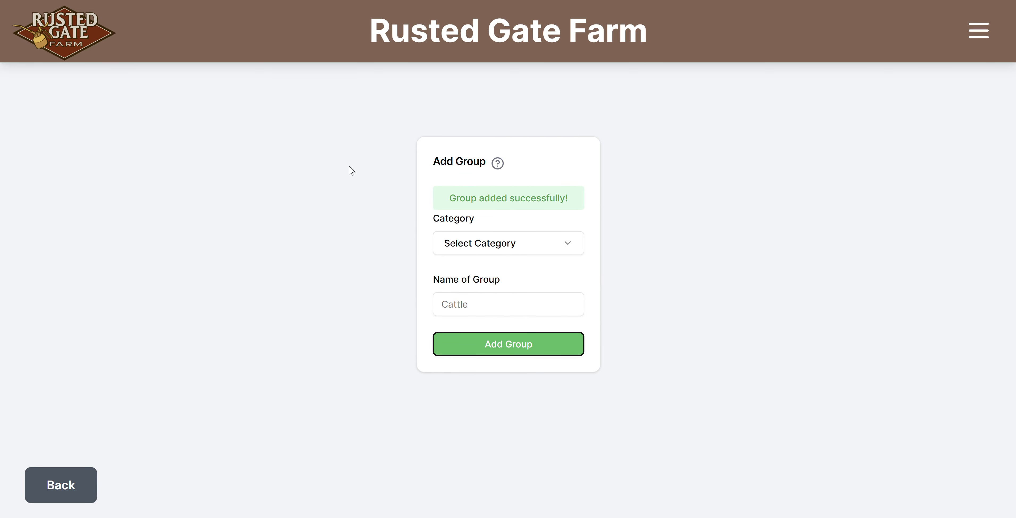
Step: Open the form for adding a field, choose the Produce category and view its available groups
{"action": "left_click", "coordinate": [979, 36]}
{"action": "left_click", "coordinate": [881, 173]}
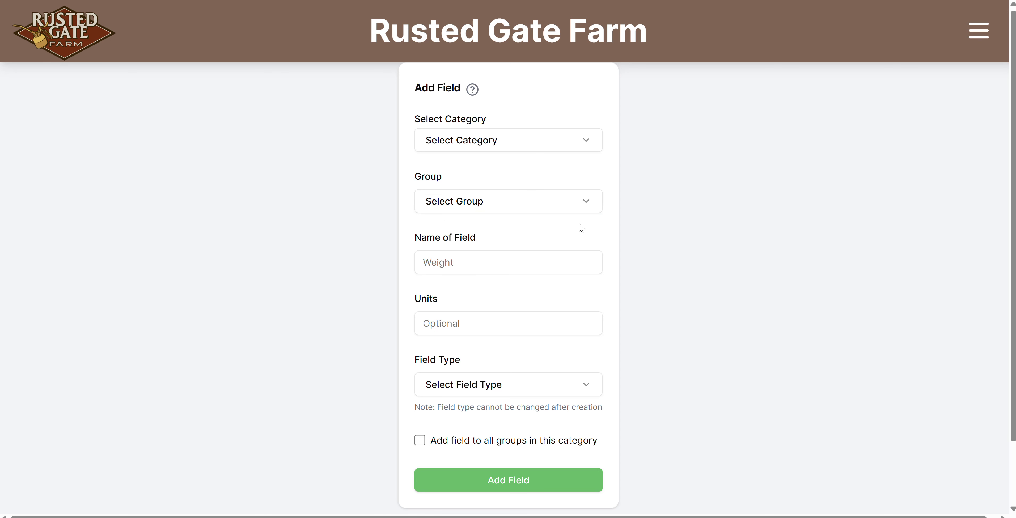
{"action": "left_click", "coordinate": [581, 141]}
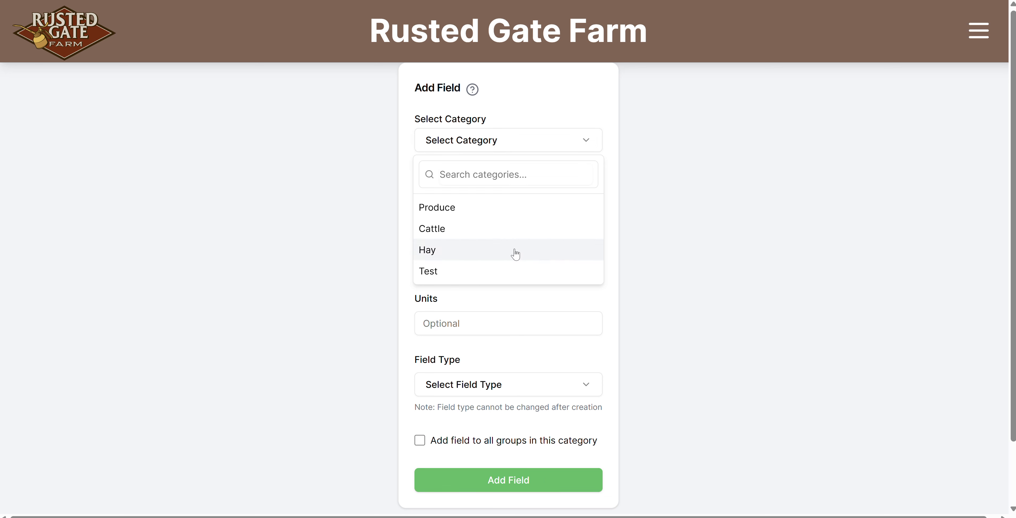
{"action": "left_click", "coordinate": [442, 211]}
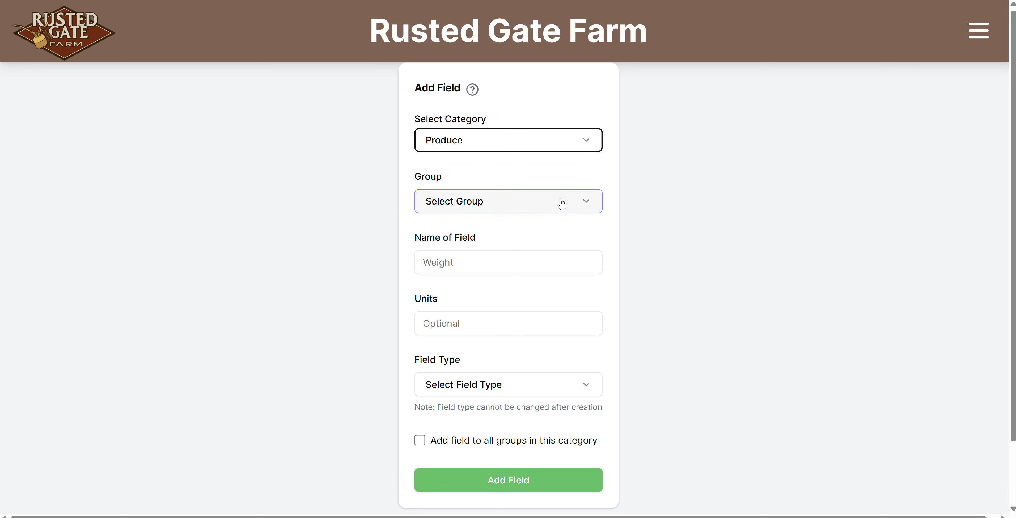
{"action": "left_click", "coordinate": [560, 202]}
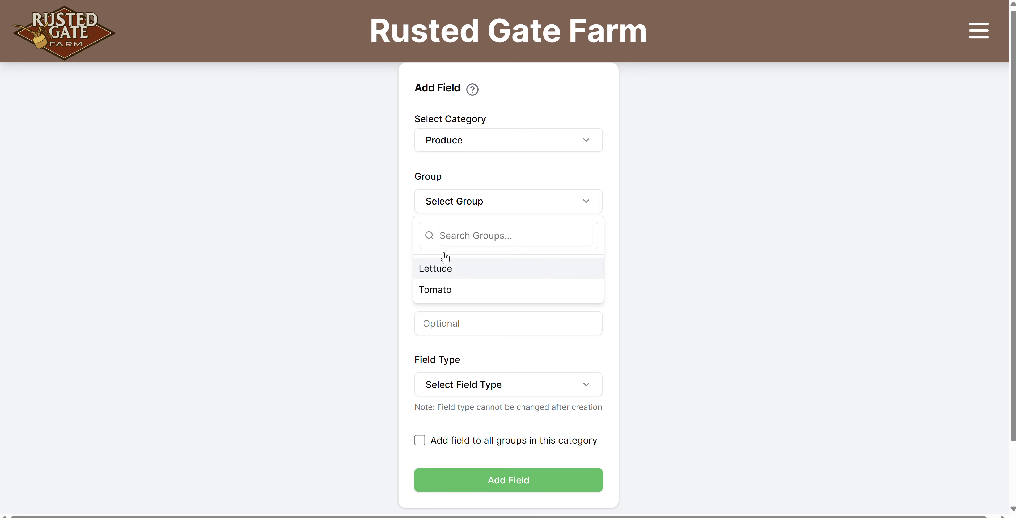
Step: Switch the new field's category to Test and view the groups it offers
{"action": "left_click", "coordinate": [410, 147]}
{"action": "left_click", "coordinate": [418, 145]}
{"action": "left_click", "coordinate": [474, 274]}
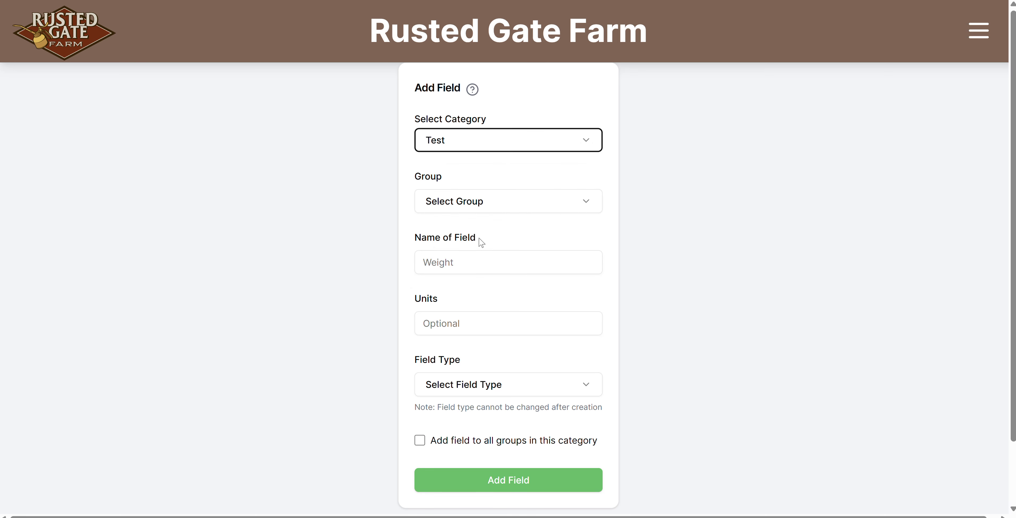
{"action": "left_click", "coordinate": [479, 208]}
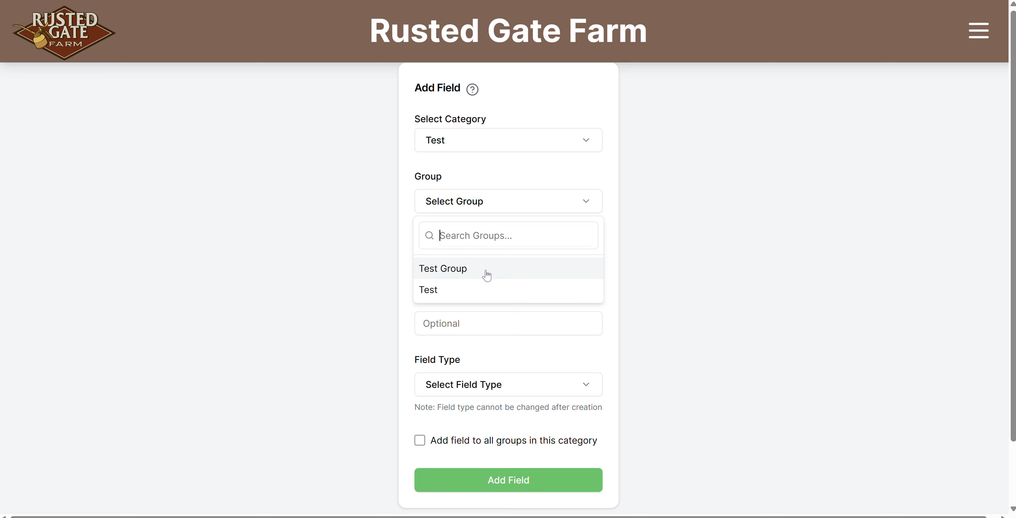
{"action": "left_click", "coordinate": [385, 293]}
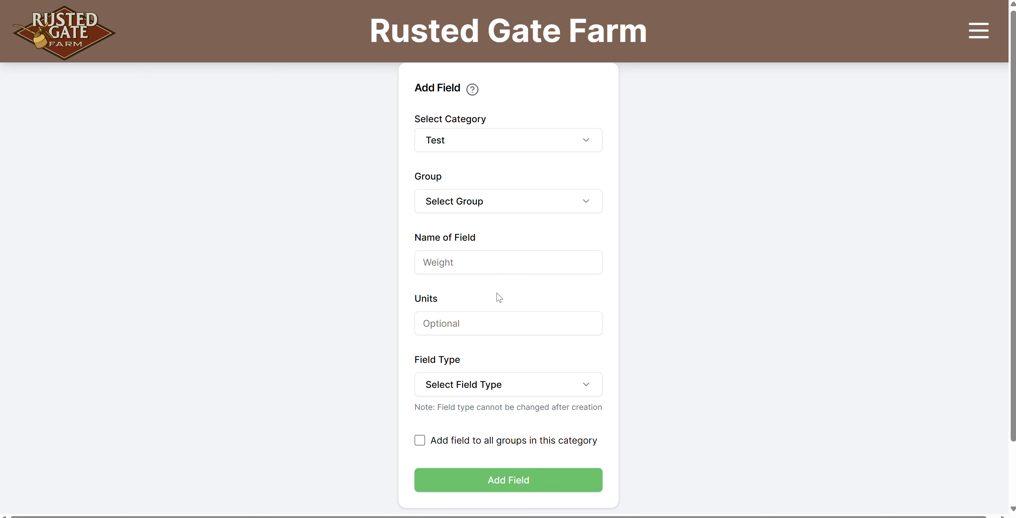
Step: Review the Test category's groups again and enable adding the field to all groups in the category
{"action": "left_click", "coordinate": [498, 211]}
{"action": "left_click", "coordinate": [498, 212]}
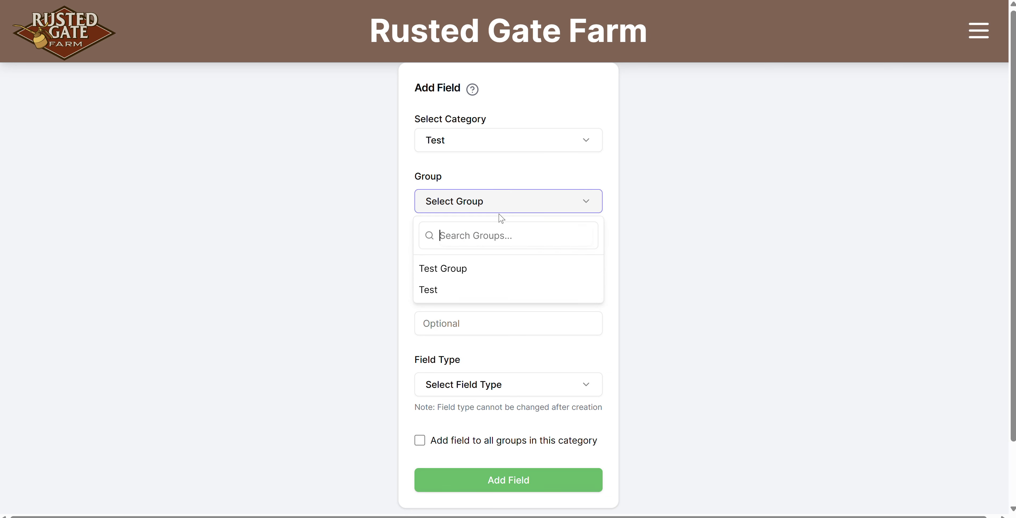
{"action": "left_click", "coordinate": [458, 170]}
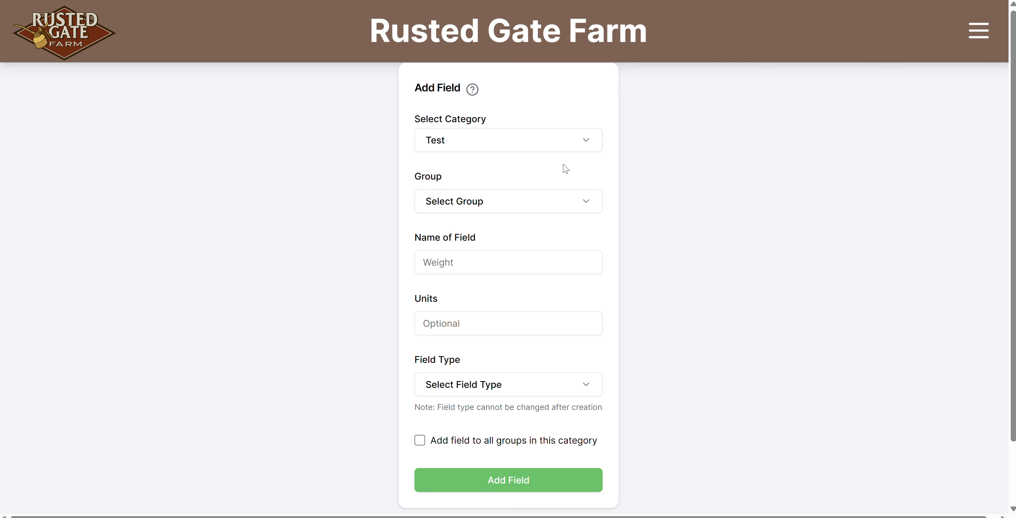
{"action": "left_click", "coordinate": [421, 439]}
Step: Change the new field's category to Produce and choose the Lettuce group
{"action": "left_click", "coordinate": [475, 156]}
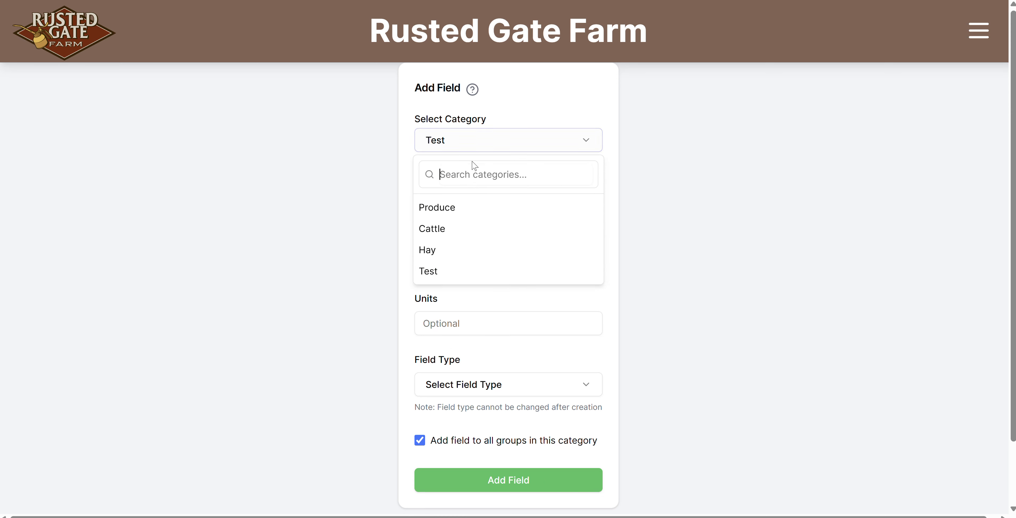
{"action": "left_click", "coordinate": [471, 218]}
{"action": "left_click", "coordinate": [466, 203]}
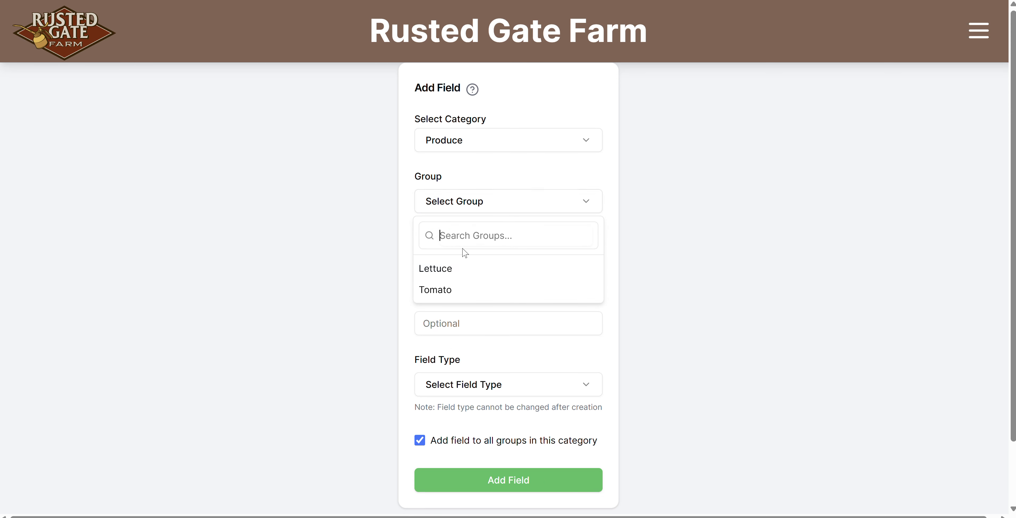
{"action": "left_click", "coordinate": [419, 277]}
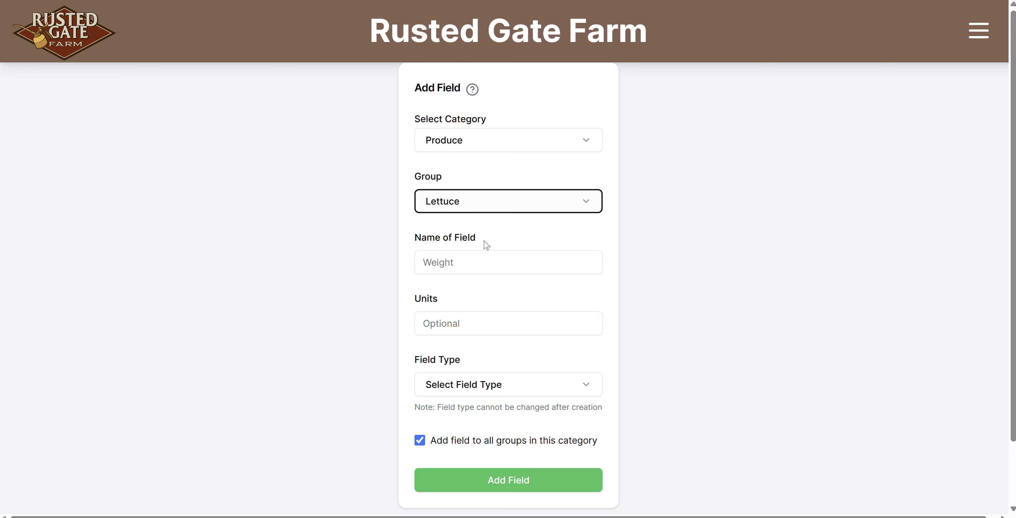
{"action": "left_click", "coordinate": [460, 262]}
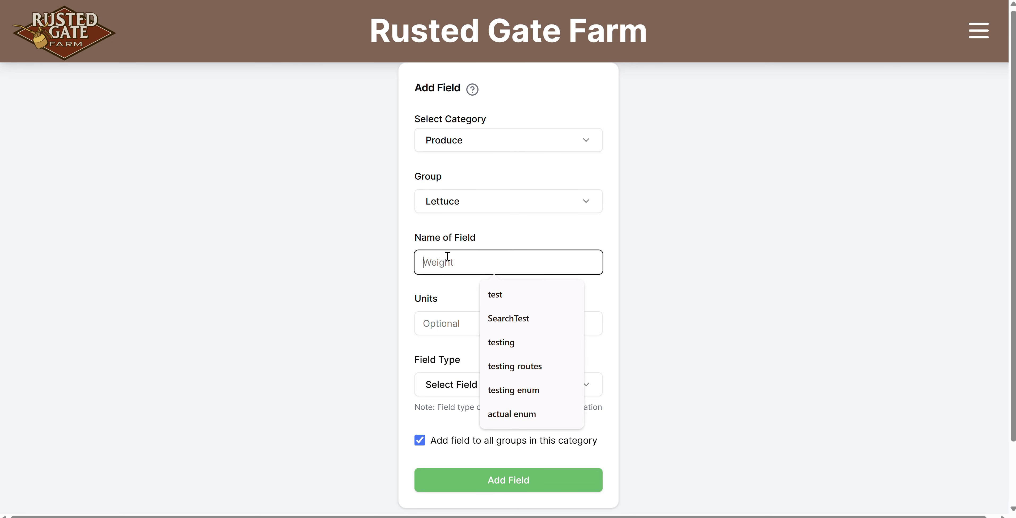
{"action": "left_click", "coordinate": [373, 337]}
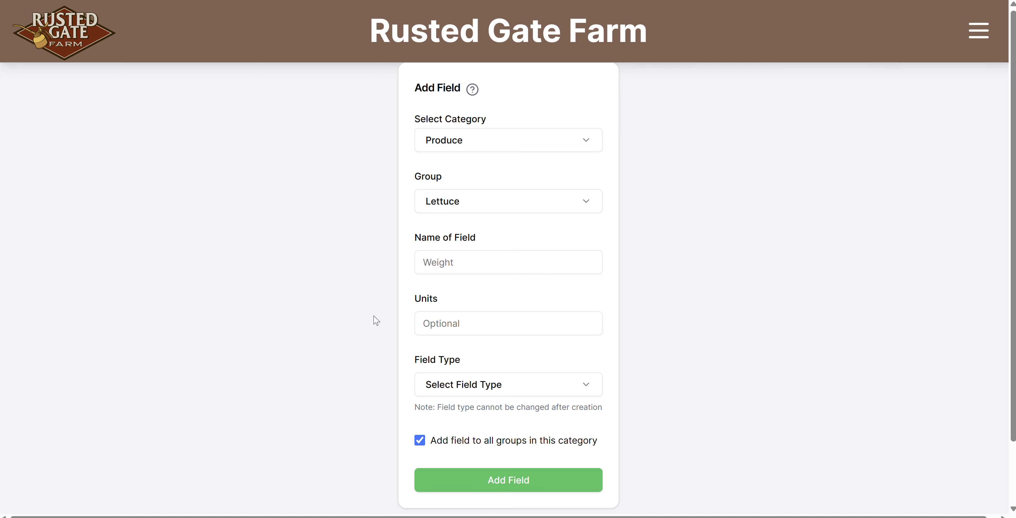
Step: Set the new field's category back to Test
{"action": "left_click", "coordinate": [479, 206]}
{"action": "left_click", "coordinate": [422, 149]}
{"action": "left_click", "coordinate": [433, 145]}
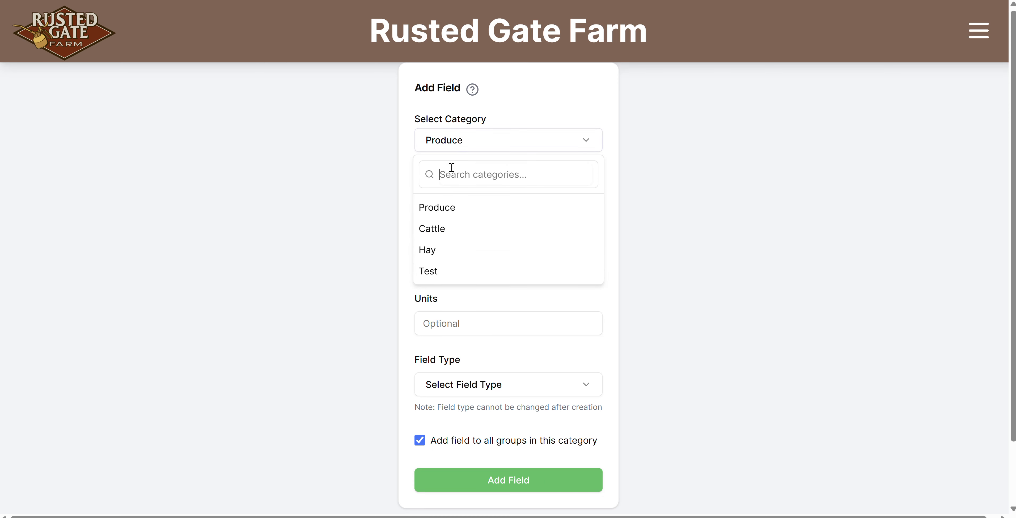
{"action": "left_click", "coordinate": [437, 272]}
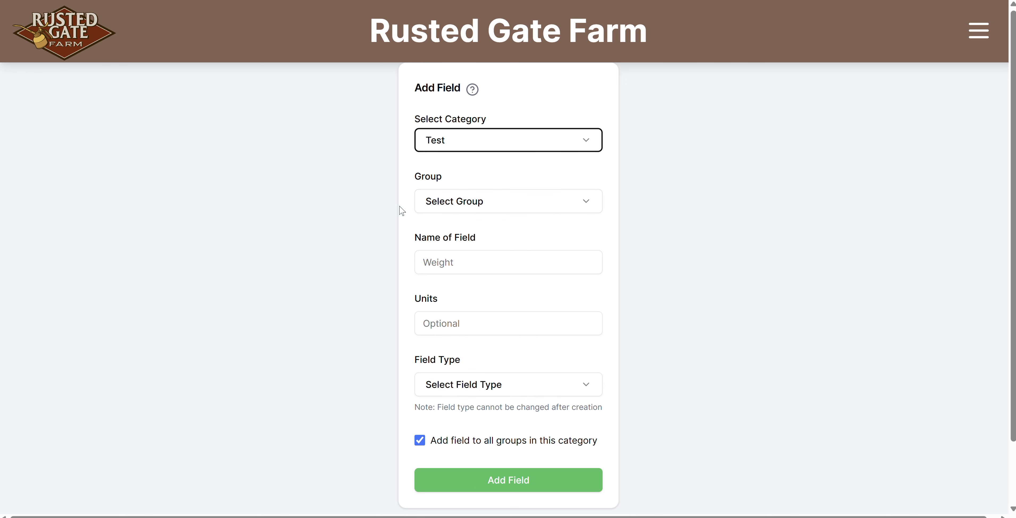
Step: Assign the new field to Test Group and name it amount
{"action": "left_click", "coordinate": [466, 210]}
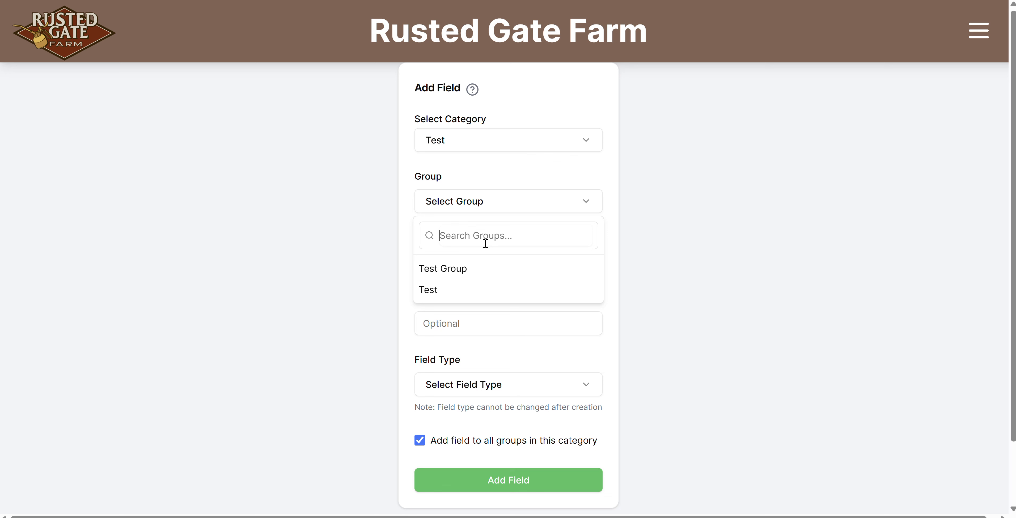
{"action": "left_click", "coordinate": [467, 276]}
{"action": "left_click", "coordinate": [439, 262]}
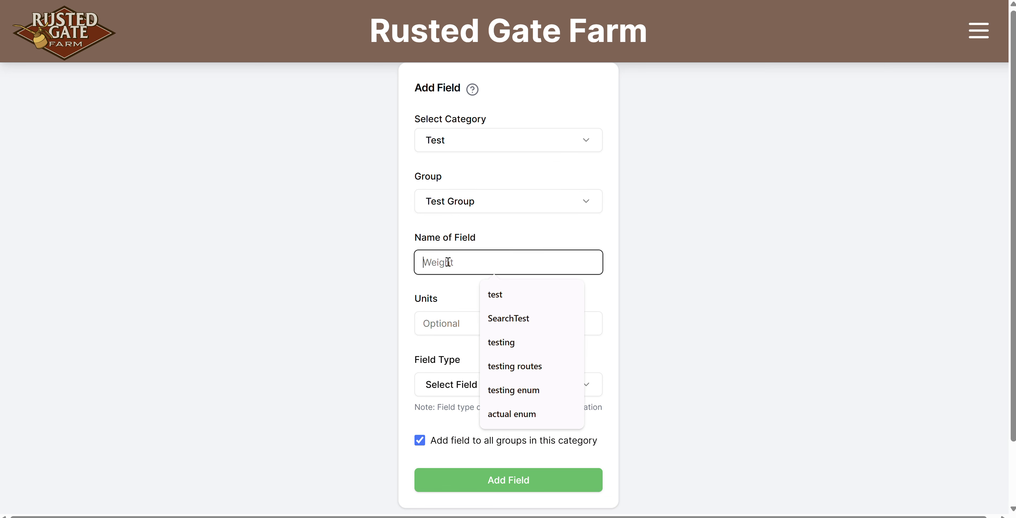
{"action": "type", "text": "amount"}
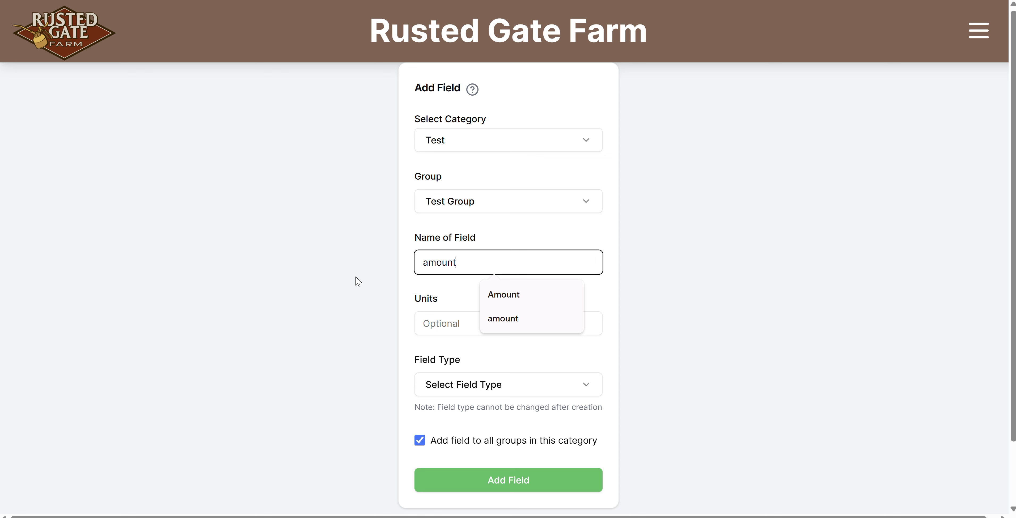
{"action": "left_click", "coordinate": [401, 306]}
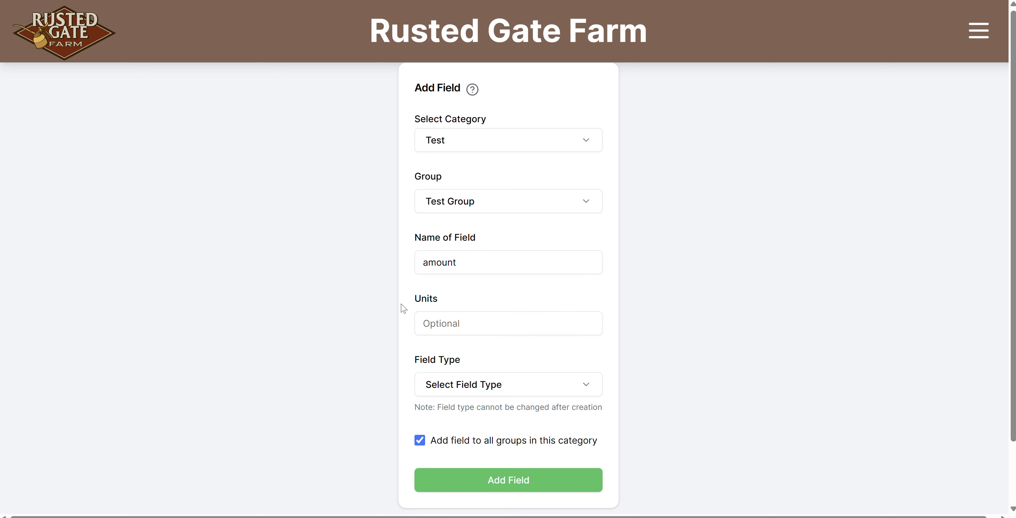
Step: Set the amount field's units to lbs
{"action": "left_click", "coordinate": [447, 320]}
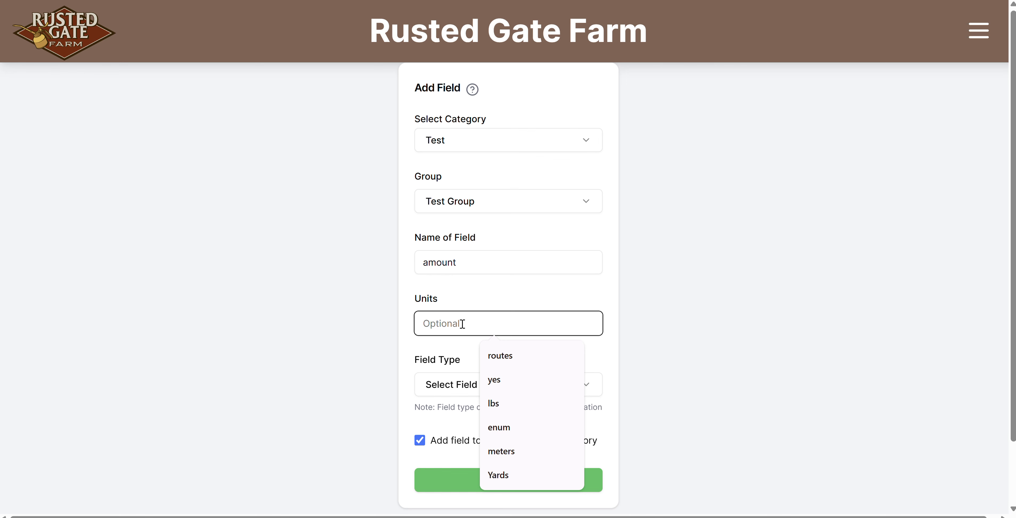
{"action": "type", "text": "lbs"}
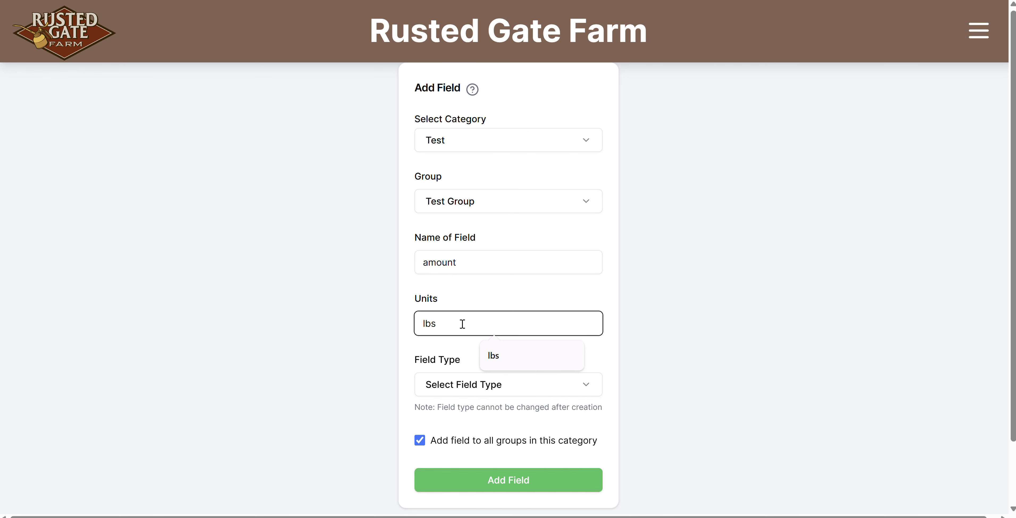
{"action": "left_click", "coordinate": [653, 354]}
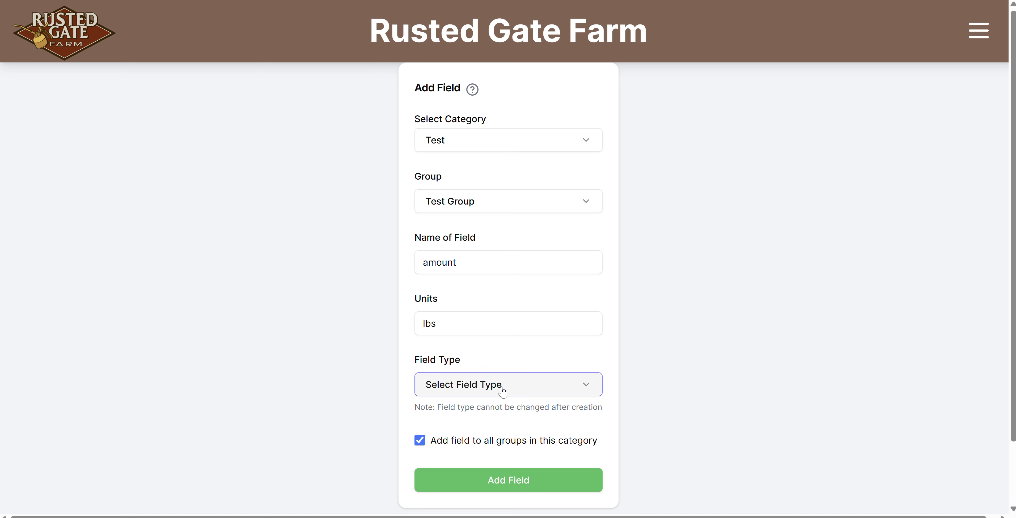
Step: Review the available field types, choose Number for the amount field, and switch it to Text
{"action": "left_click", "coordinate": [567, 386]}
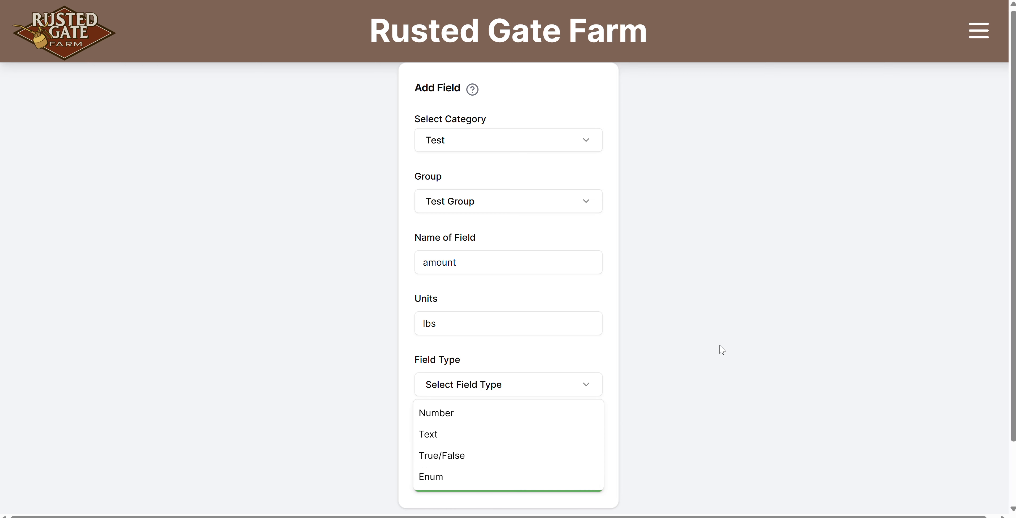
{"action": "left_click", "coordinate": [719, 332]}
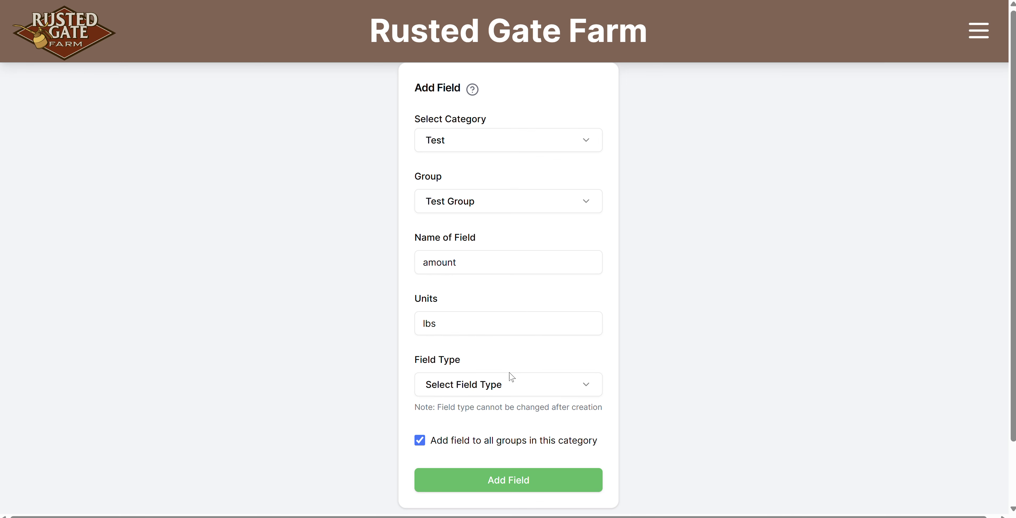
{"action": "left_click", "coordinate": [508, 381]}
{"action": "left_click", "coordinate": [429, 421]}
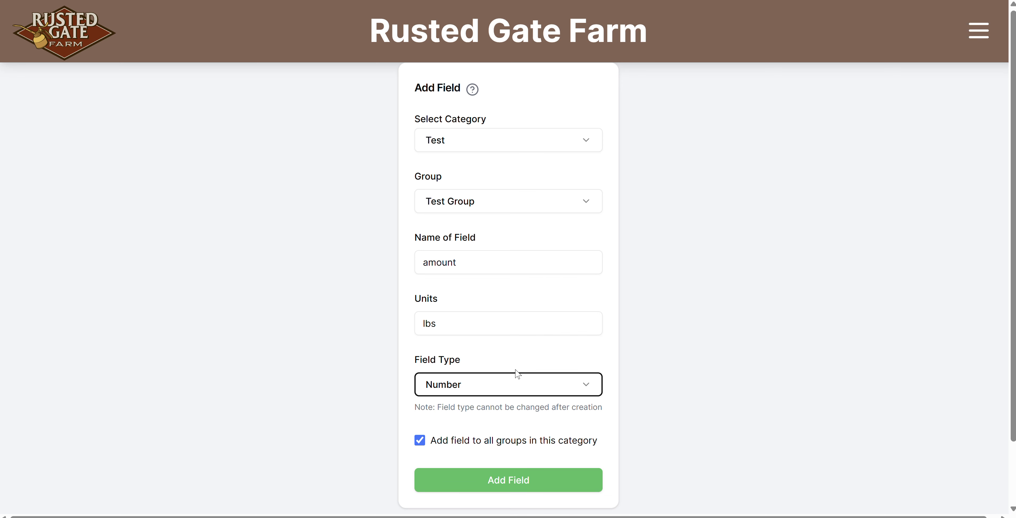
{"action": "left_click", "coordinate": [574, 391]}
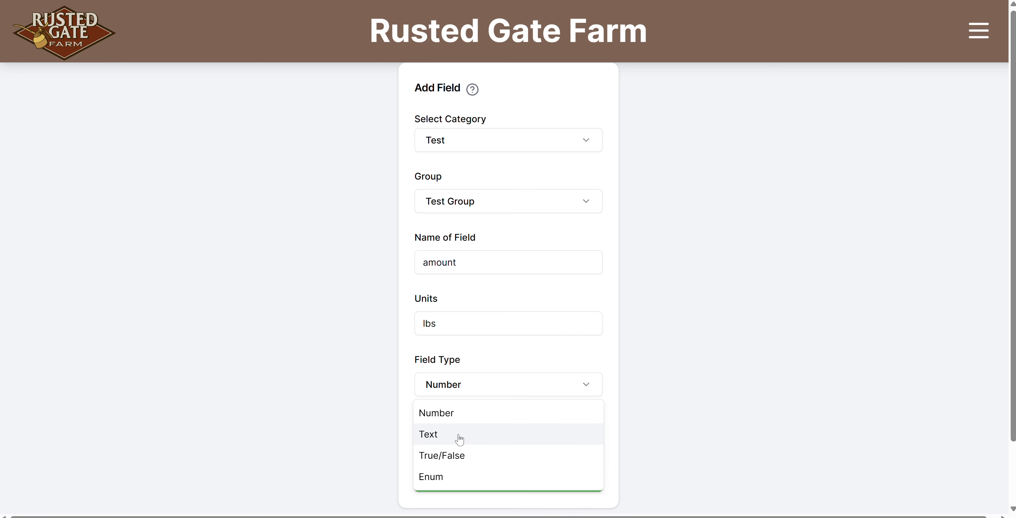
{"action": "left_click", "coordinate": [459, 439]}
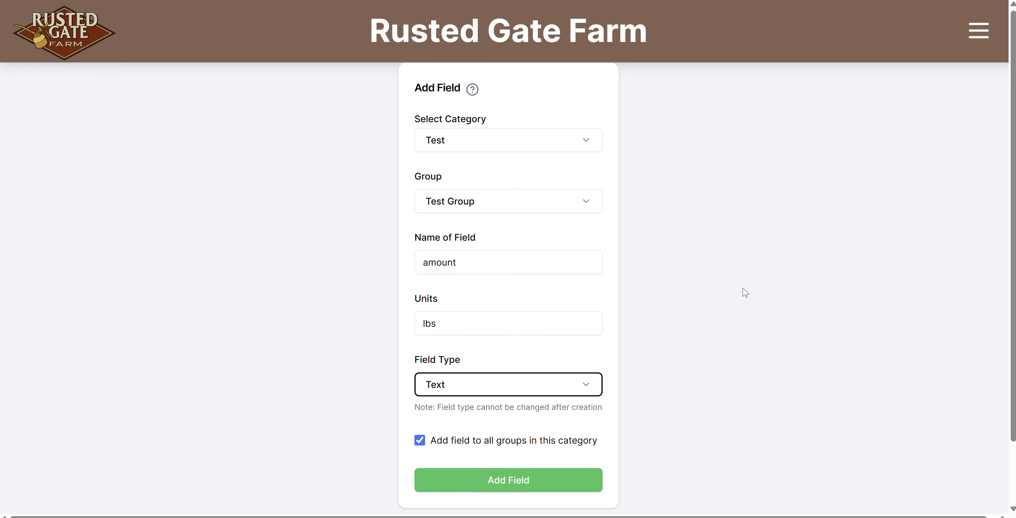
Step: Change the amount field's type to Enum and add M and F as its options
{"action": "left_click", "coordinate": [562, 386]}
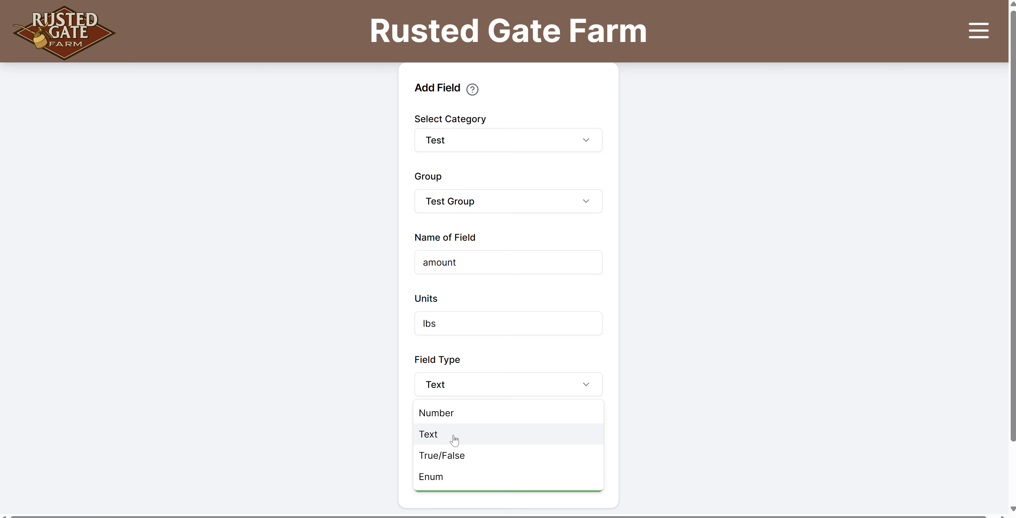
{"action": "left_click", "coordinate": [433, 479]}
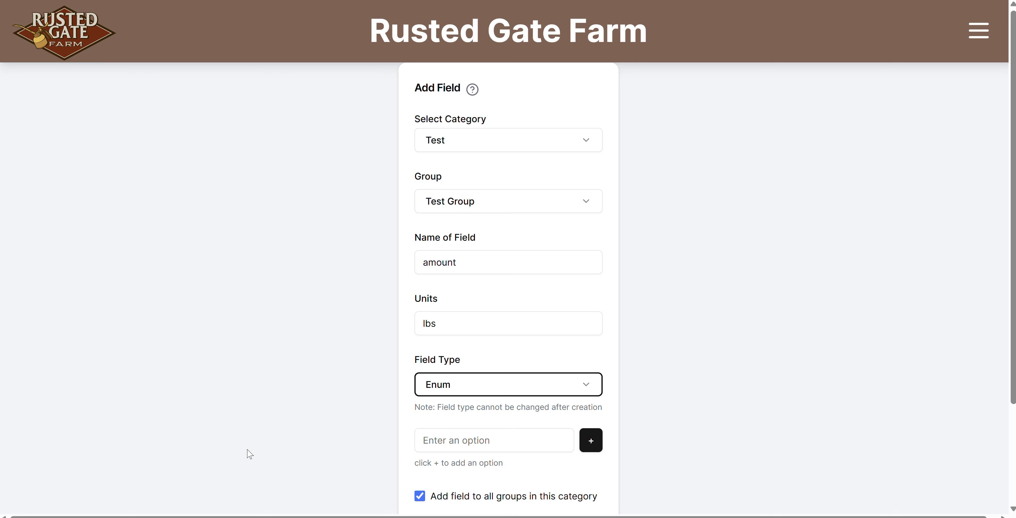
{"action": "left_click", "coordinate": [498, 433]}
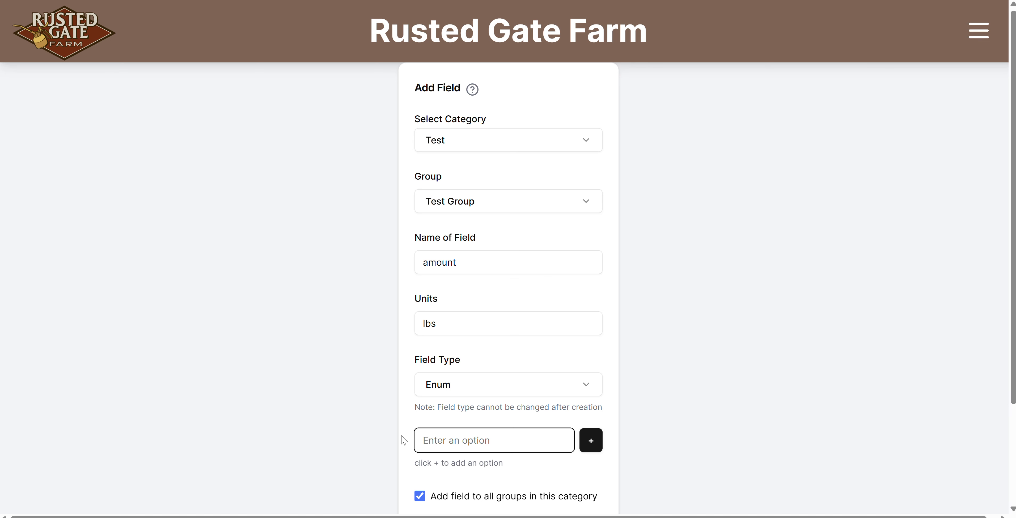
{"action": "type", "text": "m"}
{"action": "left_click", "coordinate": [590, 441]}
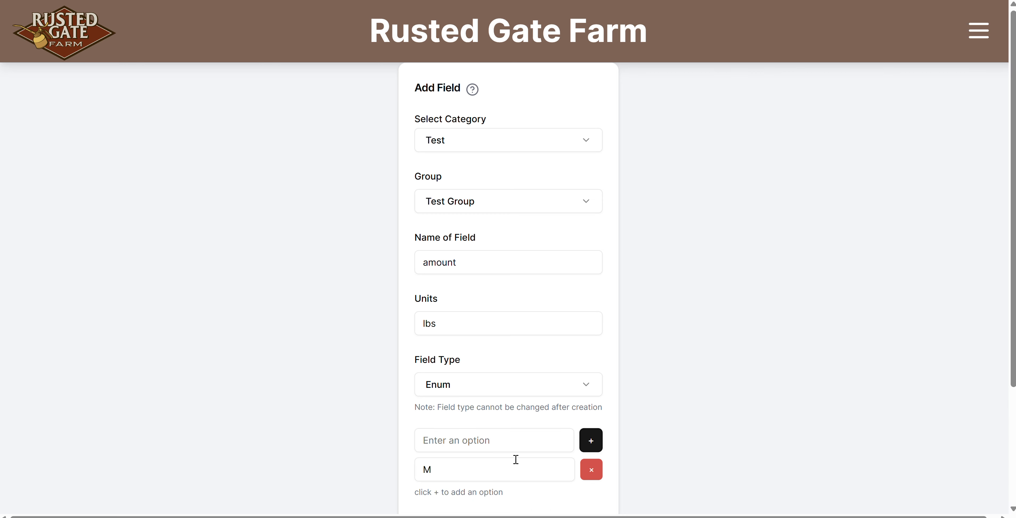
{"action": "left_click", "coordinate": [491, 443]}
{"action": "type", "text": "f"}
{"action": "left_click", "coordinate": [590, 440]}
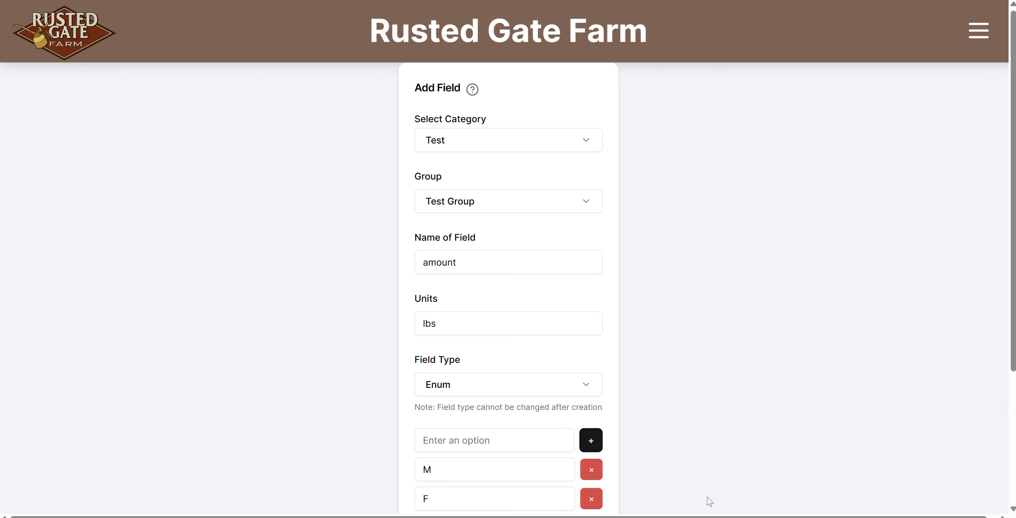
Step: Turn off adding the amount field to all groups in the category
{"action": "scroll", "coordinate": [701, 454], "scroll_direction": "down", "scroll_amount": 3}
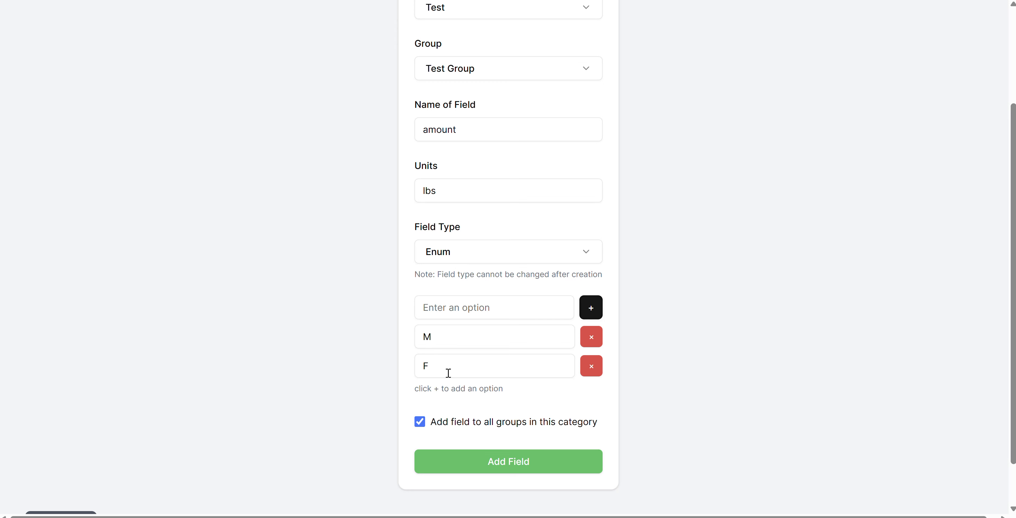
{"action": "scroll", "coordinate": [605, 315], "scroll_direction": "up", "scroll_amount": 2}
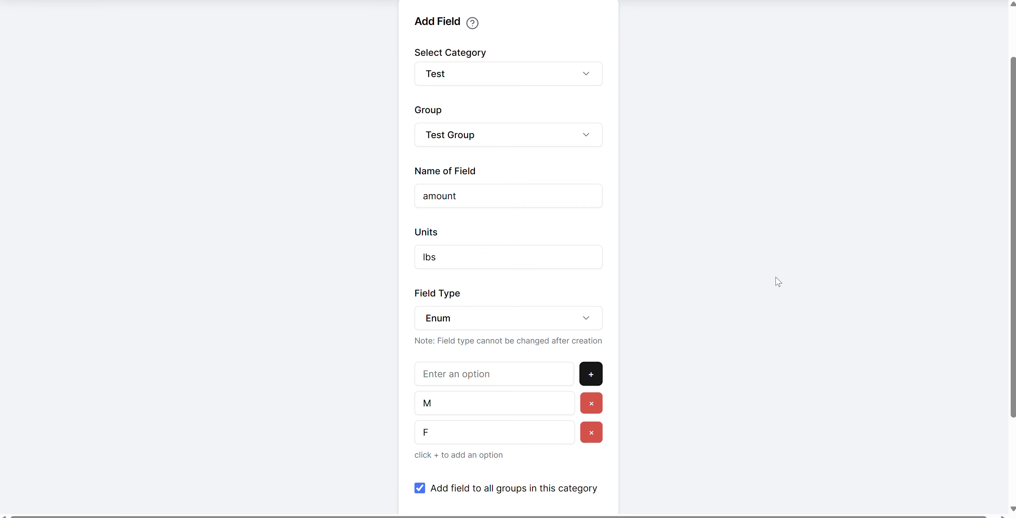
{"action": "scroll", "coordinate": [696, 240], "scroll_direction": "up", "scroll_amount": 2}
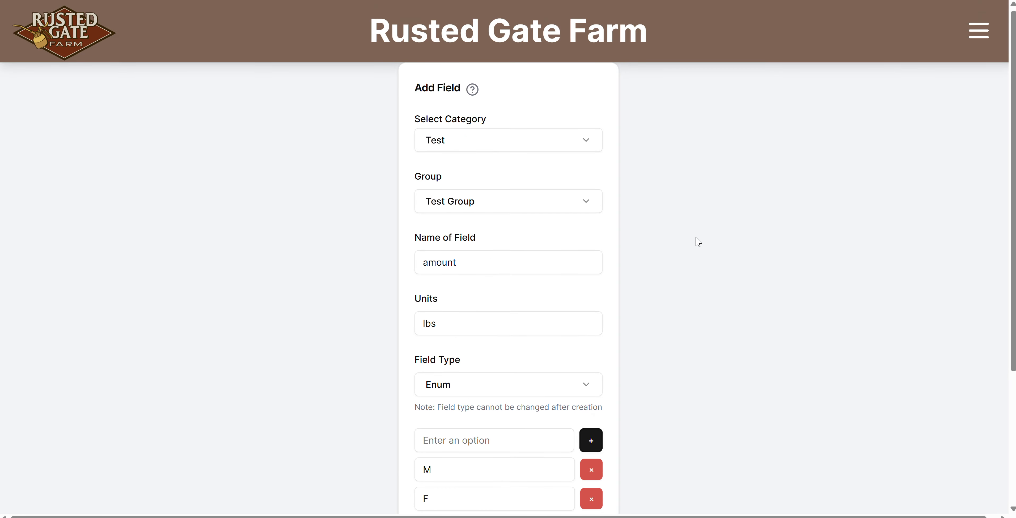
{"action": "scroll", "coordinate": [696, 241], "scroll_direction": "down", "scroll_amount": 5}
{"action": "left_click", "coordinate": [420, 369]}
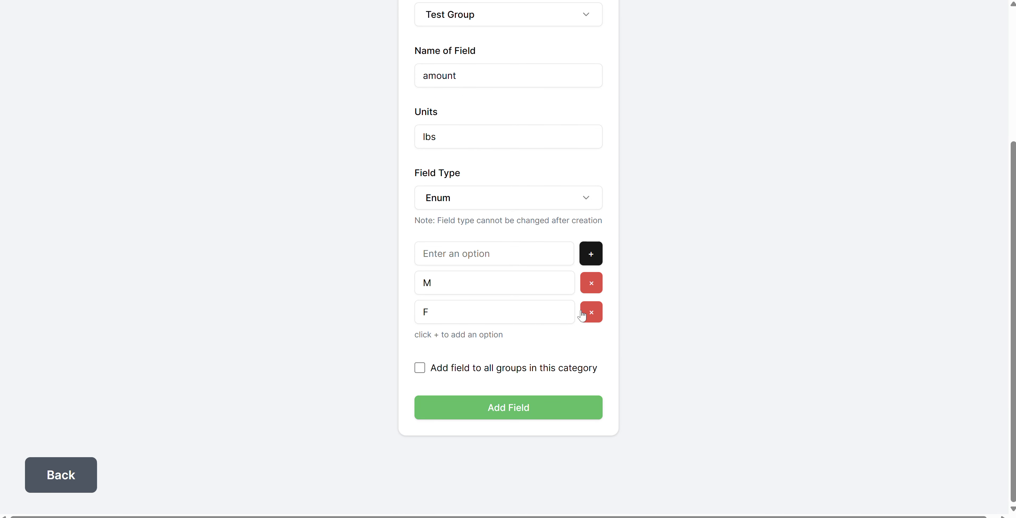
Step: Change the amount field's type to Number and add the field to Test Group
{"action": "left_click", "coordinate": [576, 202]}
{"action": "left_click", "coordinate": [534, 232]}
{"action": "scroll", "coordinate": [653, 220], "scroll_direction": "up", "scroll_amount": 2}
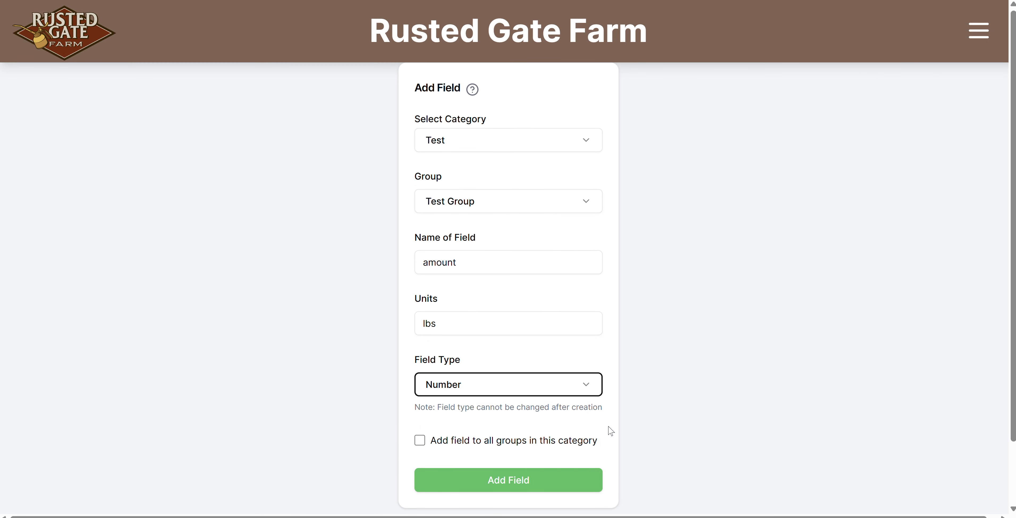
{"action": "left_click", "coordinate": [449, 480]}
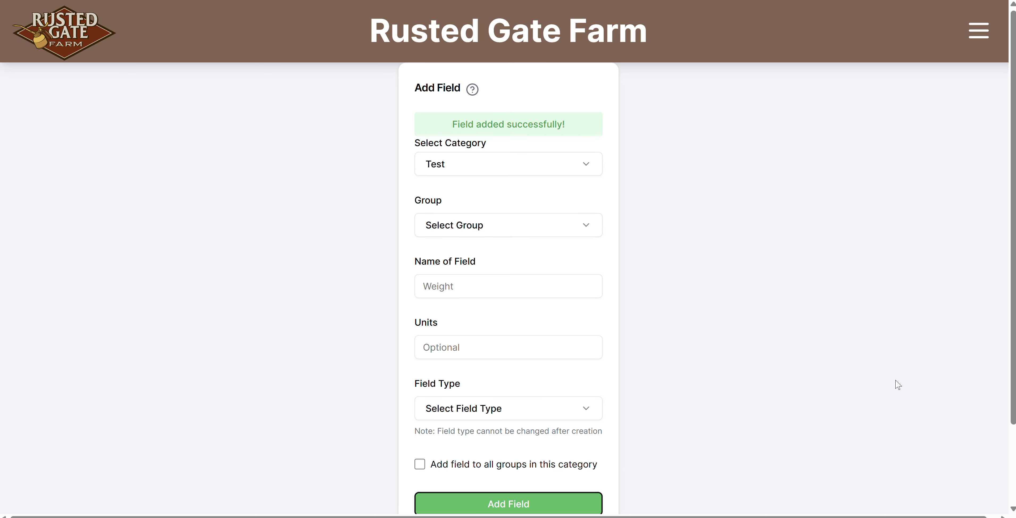
Step: Choose the Test category and Test Group for another new field
{"action": "left_click", "coordinate": [521, 171]}
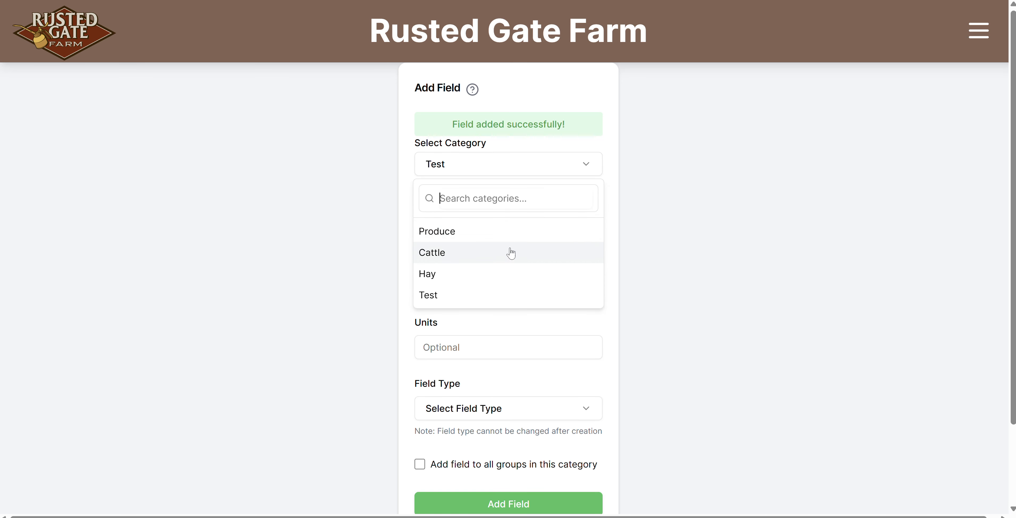
{"action": "left_click", "coordinate": [433, 272]}
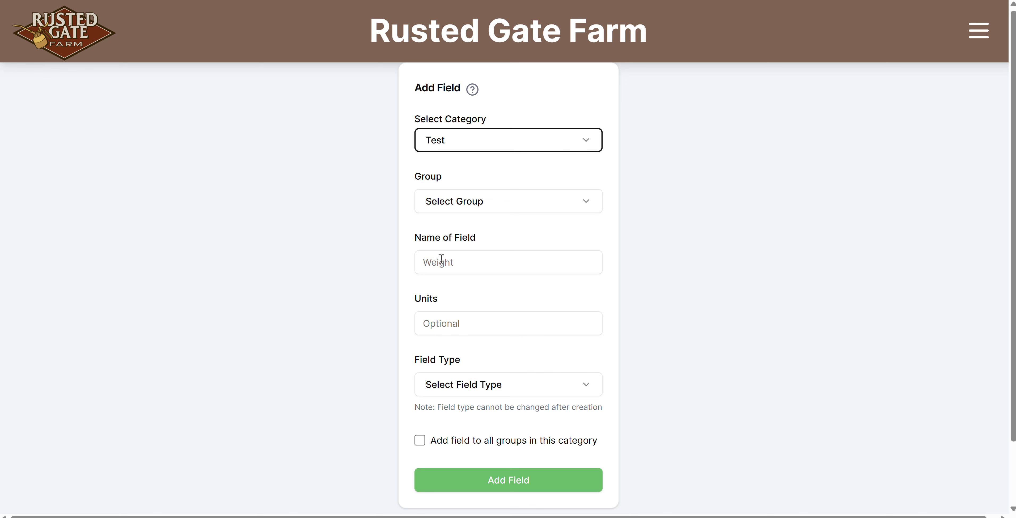
{"action": "left_click", "coordinate": [478, 201]}
{"action": "left_click", "coordinate": [462, 272]}
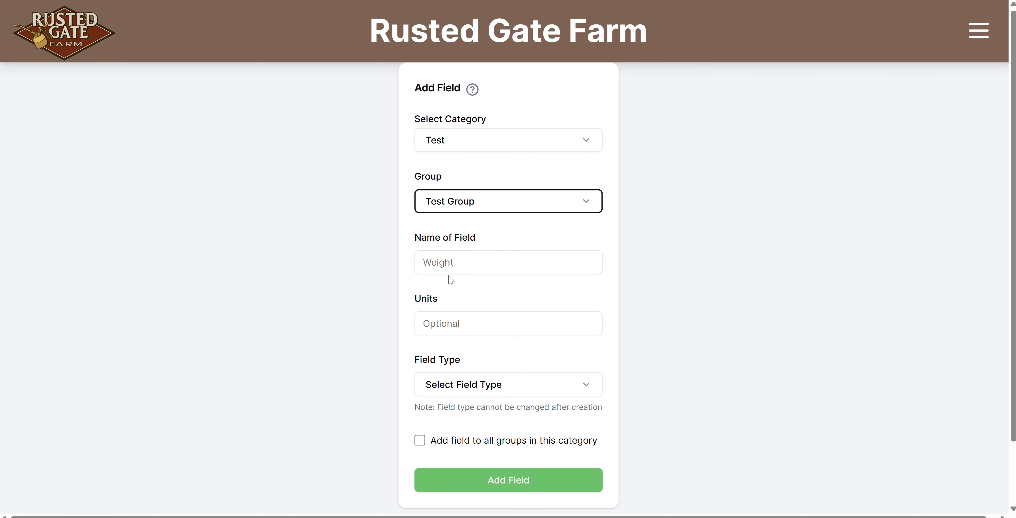
Step: Try to add a second field named amount with the Number type and no units to the same group
{"action": "left_click", "coordinate": [453, 266]}
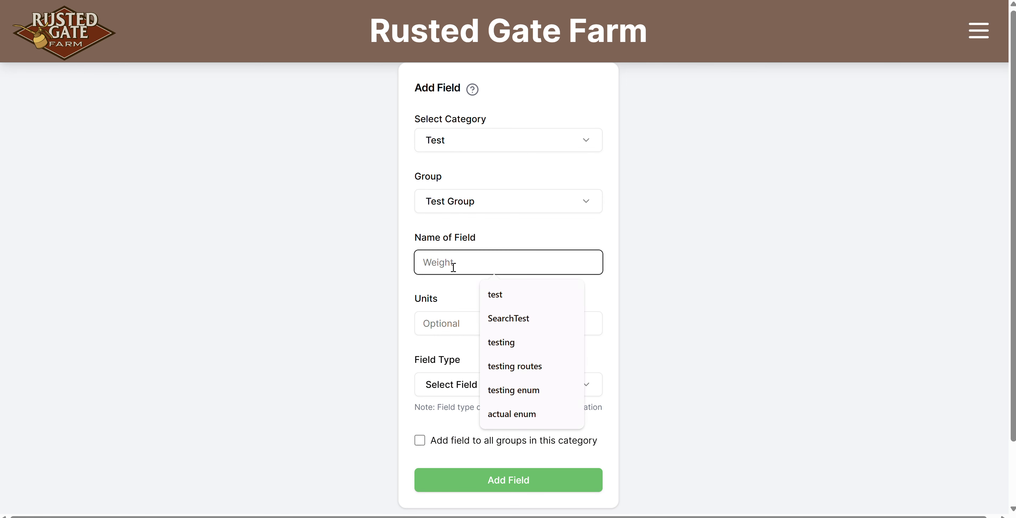
{"action": "type", "text": "amount"}
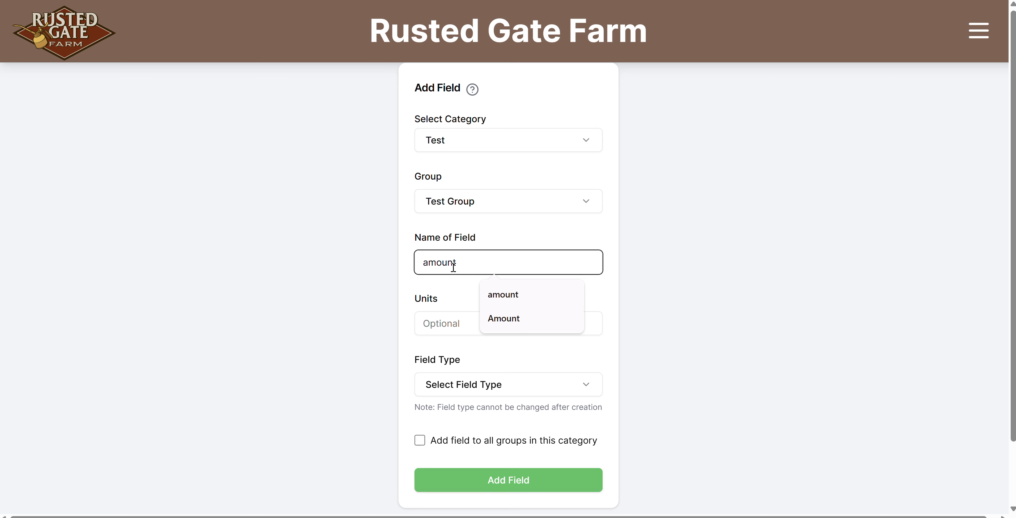
{"action": "left_click", "coordinate": [379, 347]}
{"action": "left_click", "coordinate": [447, 388]}
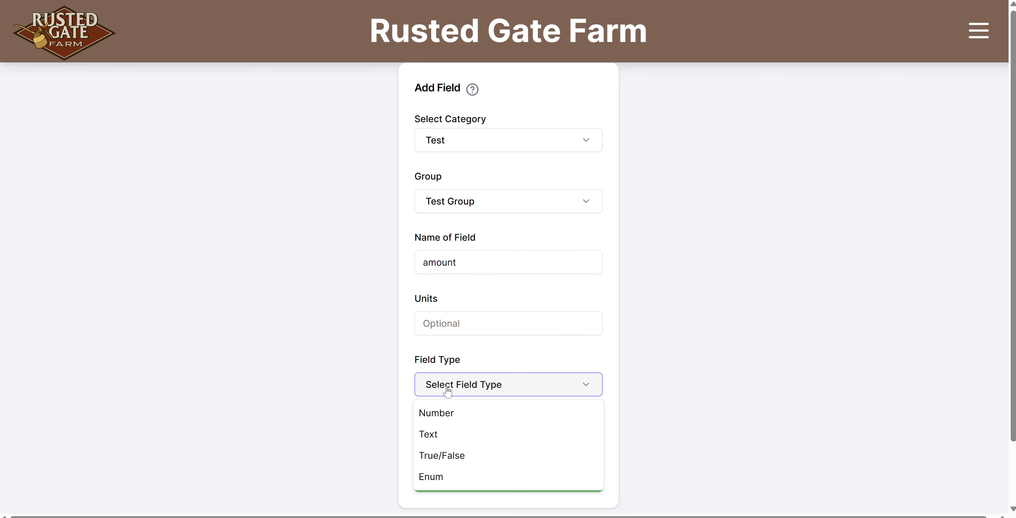
{"action": "left_click", "coordinate": [454, 413]}
{"action": "left_click", "coordinate": [552, 479]}
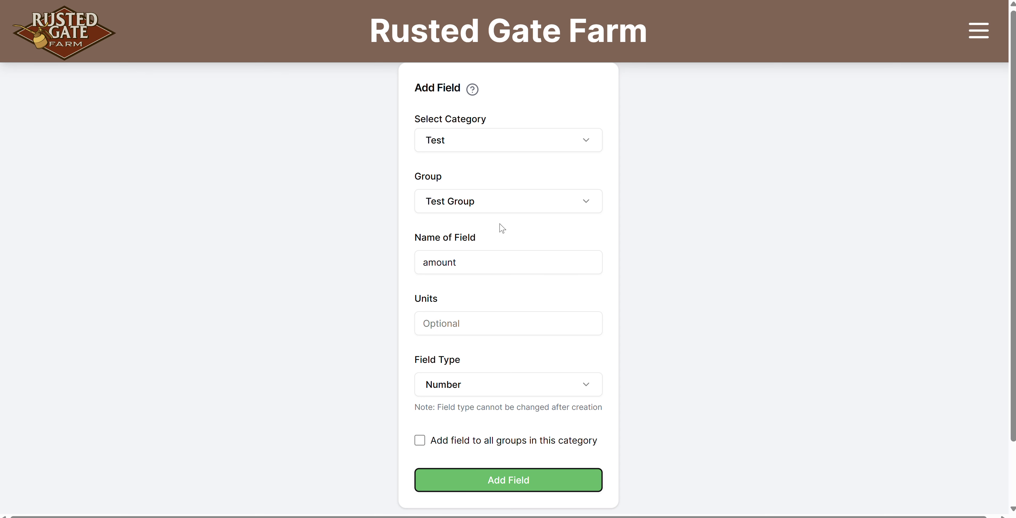
Step: Switch the field to the Test group and Text type, with adding to all groups in the category enabled
{"action": "left_click", "coordinate": [432, 203]}
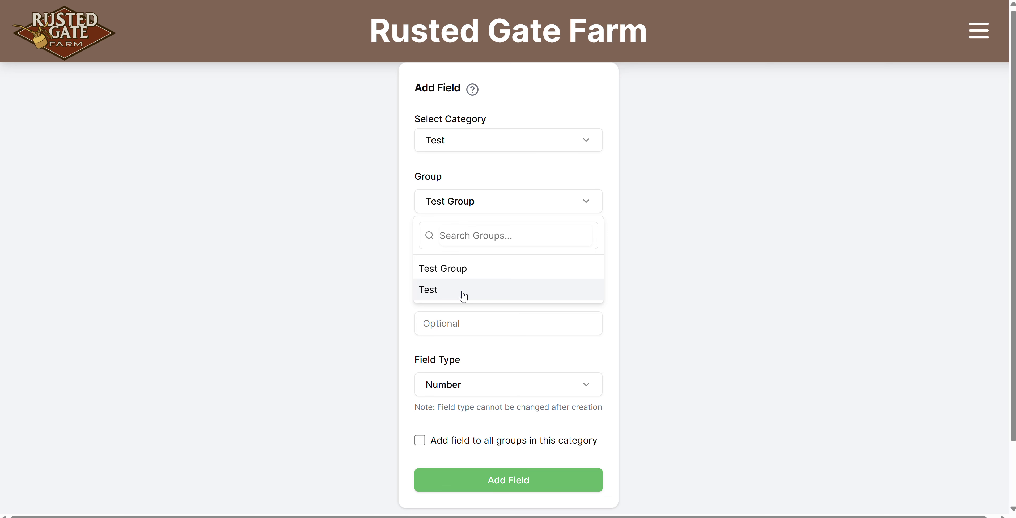
{"action": "left_click", "coordinate": [463, 295]}
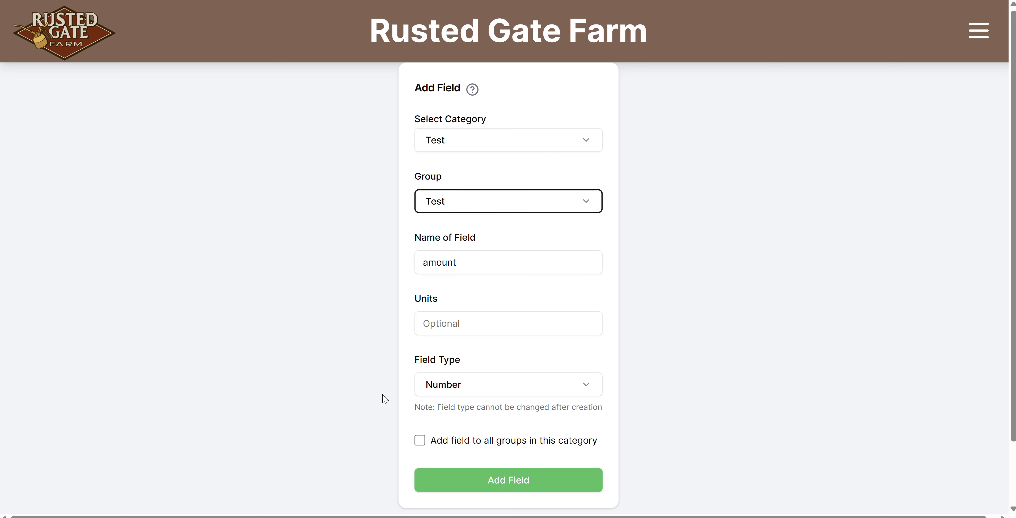
{"action": "left_click", "coordinate": [483, 393]}
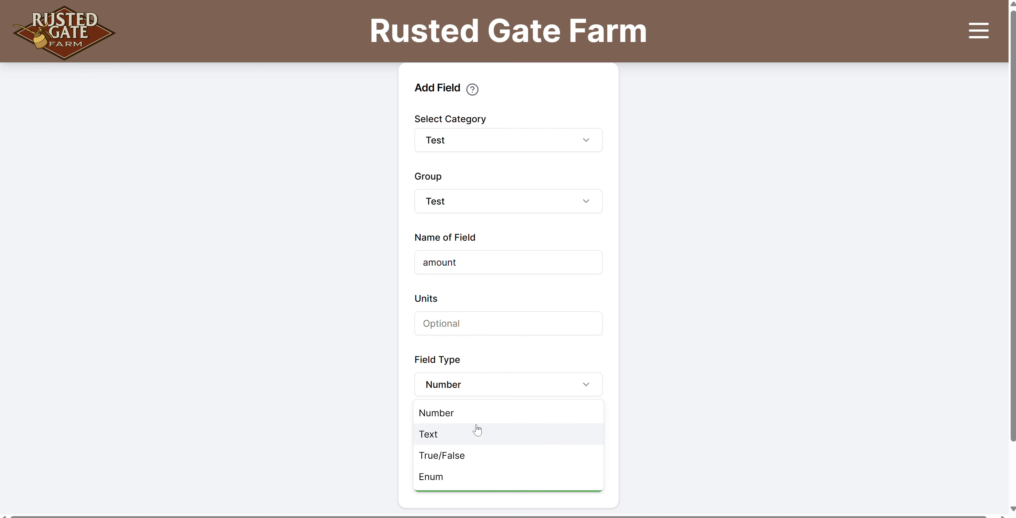
{"action": "left_click", "coordinate": [475, 433]}
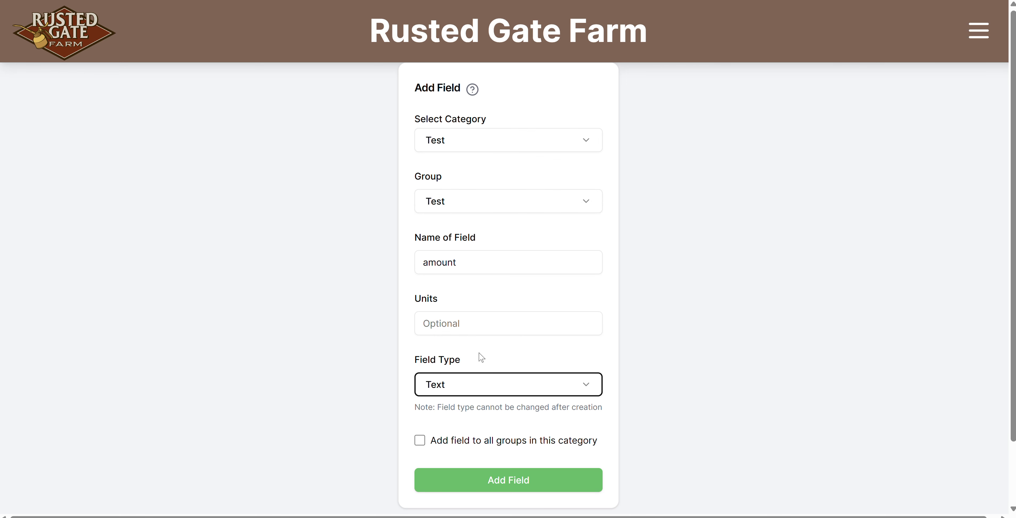
{"action": "left_click", "coordinate": [420, 442]}
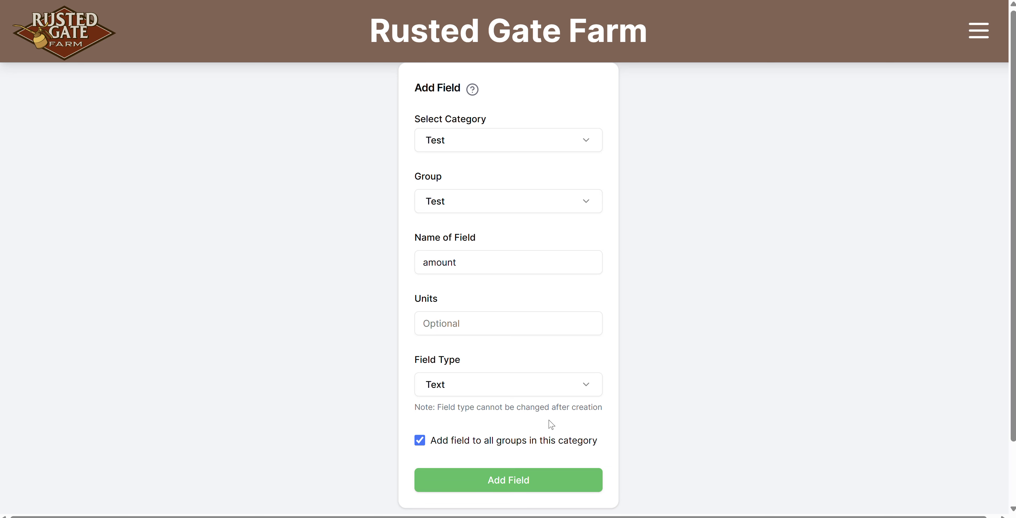
Step: Set the amount field's type to Number and add the field to all groups in the Test category
{"action": "left_click", "coordinate": [507, 480]}
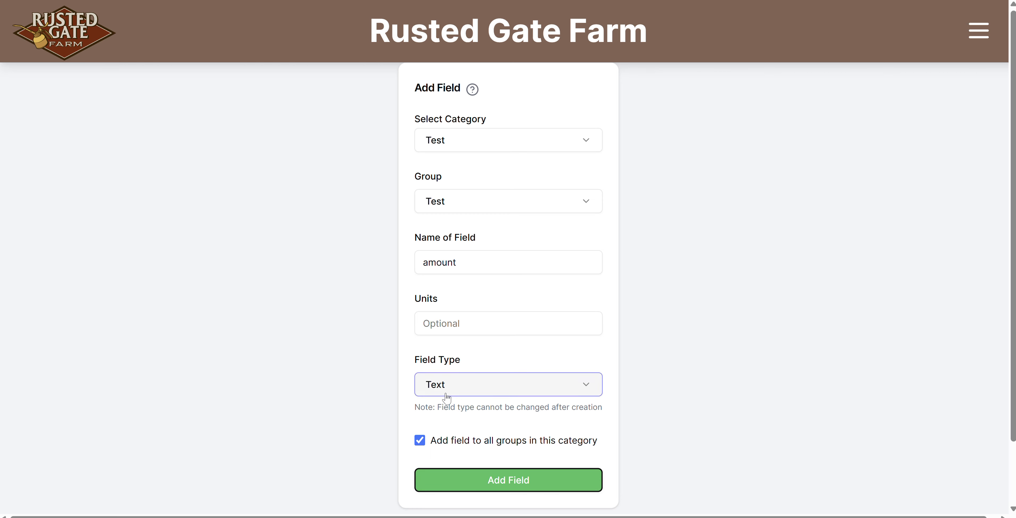
{"action": "left_click", "coordinate": [480, 480]}
{"action": "left_click", "coordinate": [449, 410]}
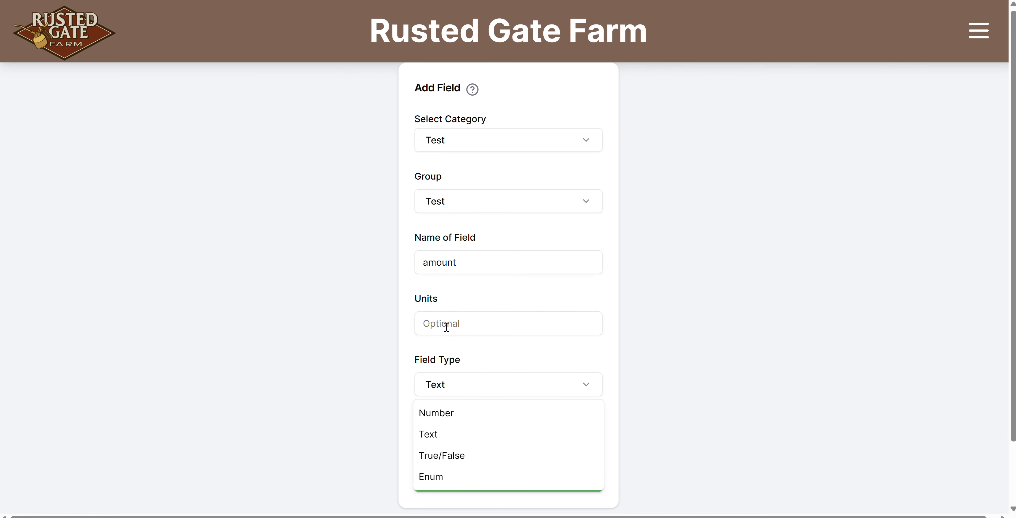
{"action": "left_click", "coordinate": [452, 412]}
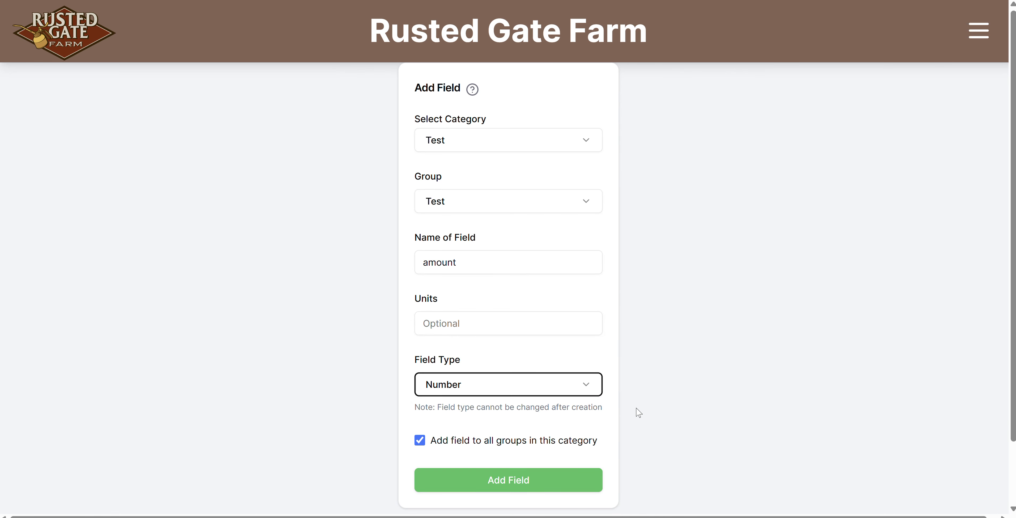
{"action": "left_click", "coordinate": [548, 488]}
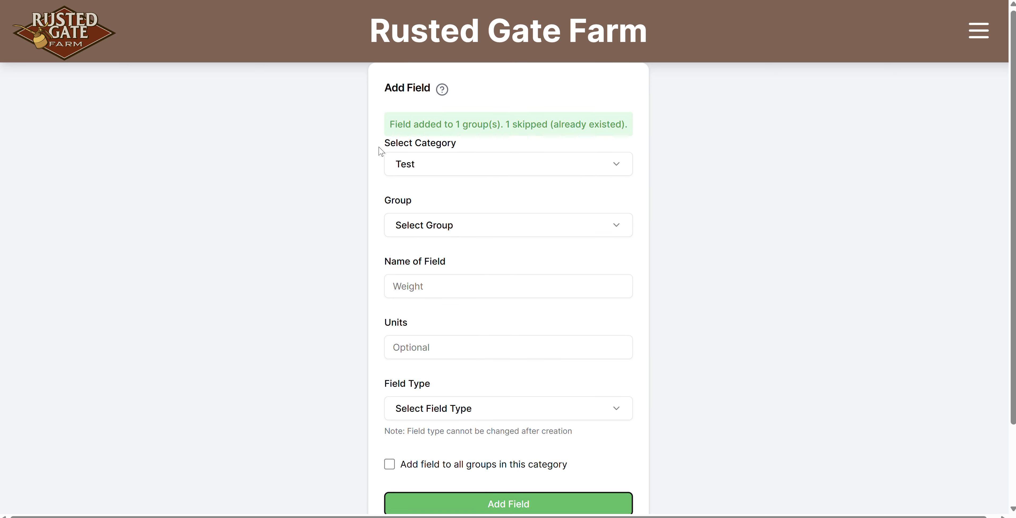
{"action": "left_click_drag", "start_coordinate": [441, 126], "coordinate": [496, 125]}
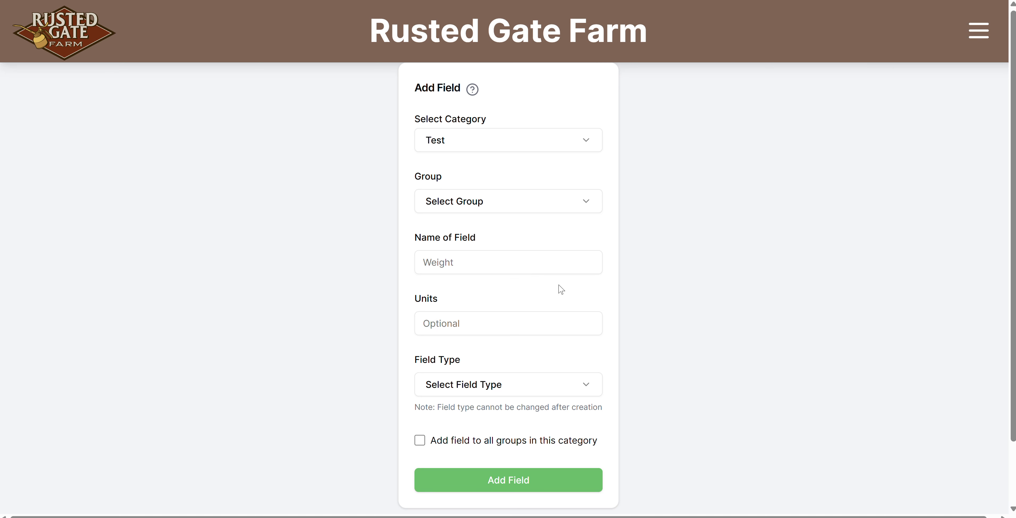
Step: Open the group choices for another new field in the Test category
{"action": "left_click", "coordinate": [474, 208]}
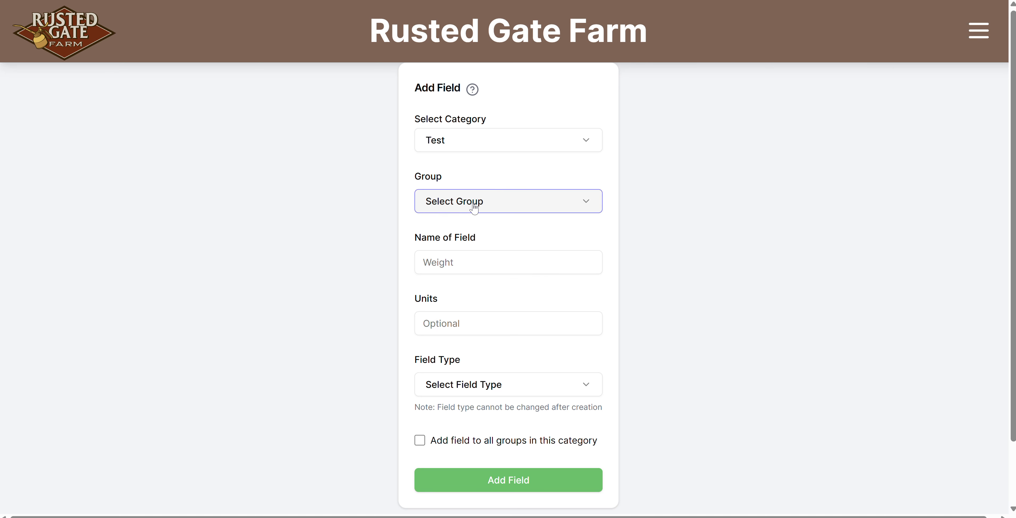